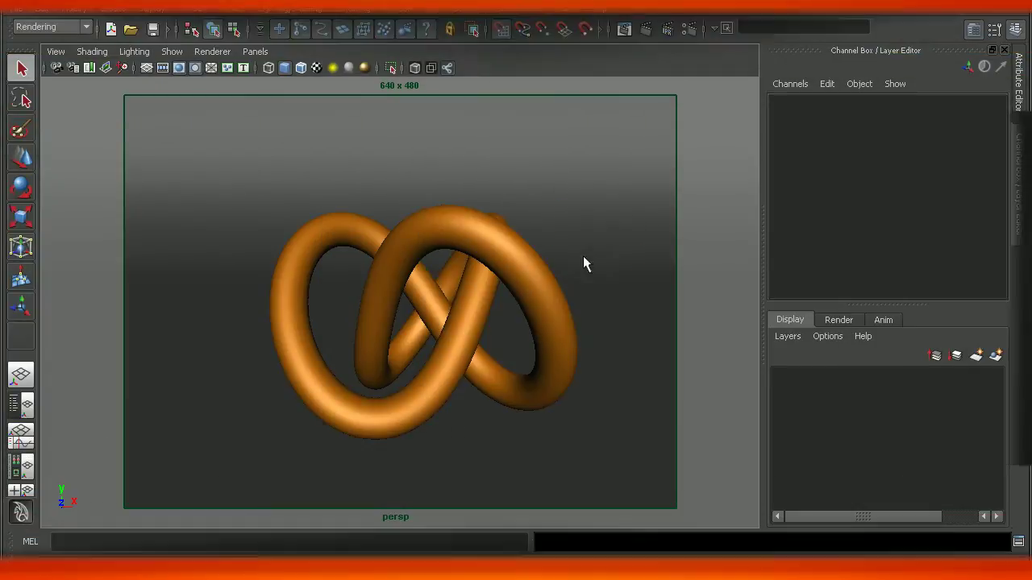
Render the current frame with mental ray, inspect the shadows beneath the knot up close, and close the render window.
click(650, 29)
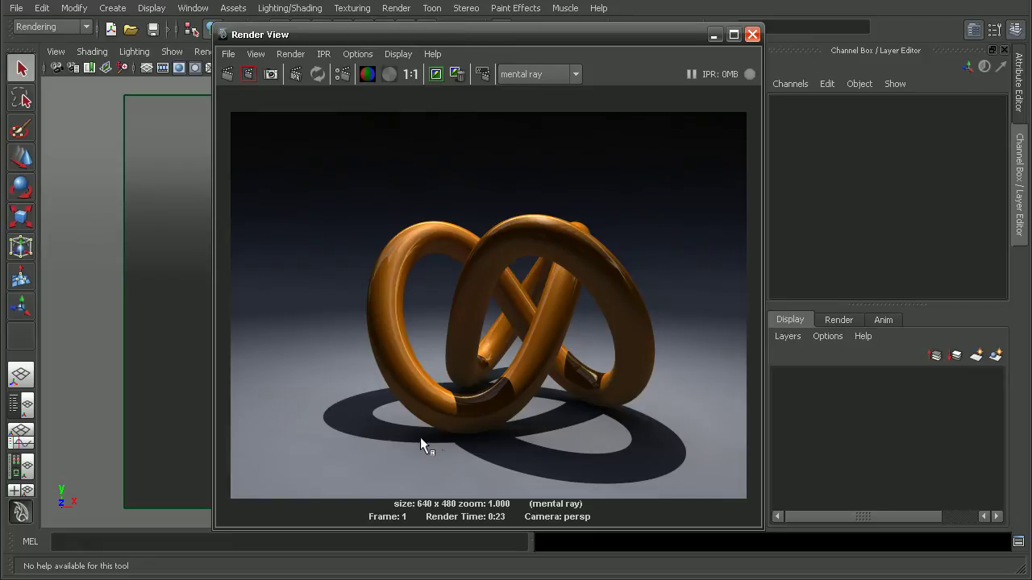
alt+right_drag(419, 438, 562, 360)
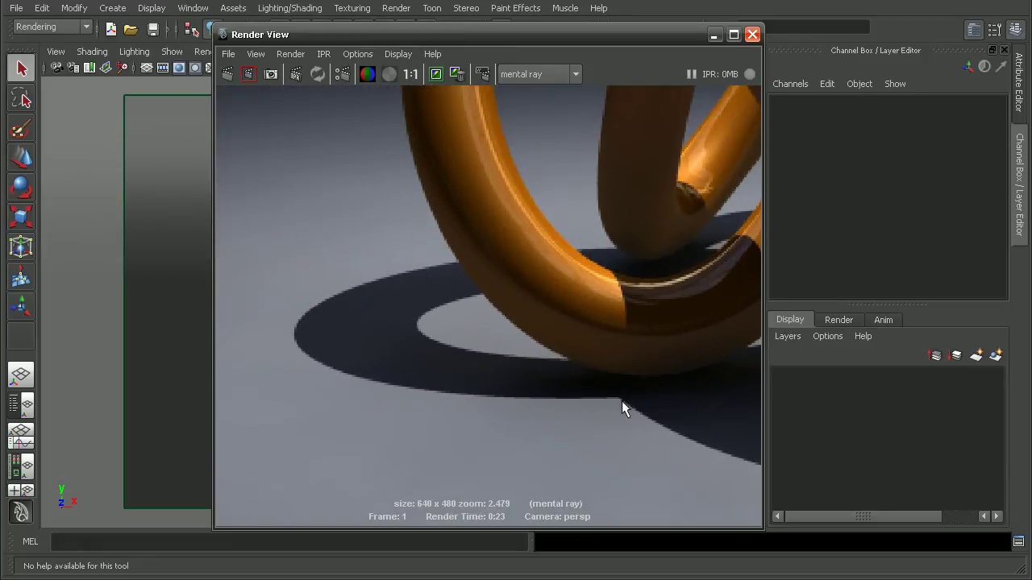
alt+middle_drag(688, 384, 377, 385)
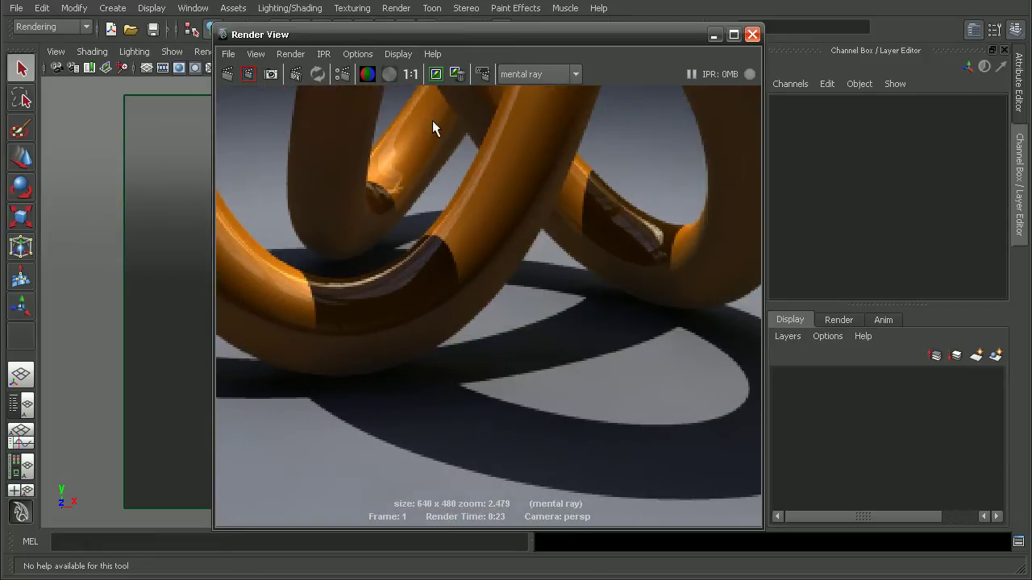
click(412, 74)
drag(488, 36, 472, 35)
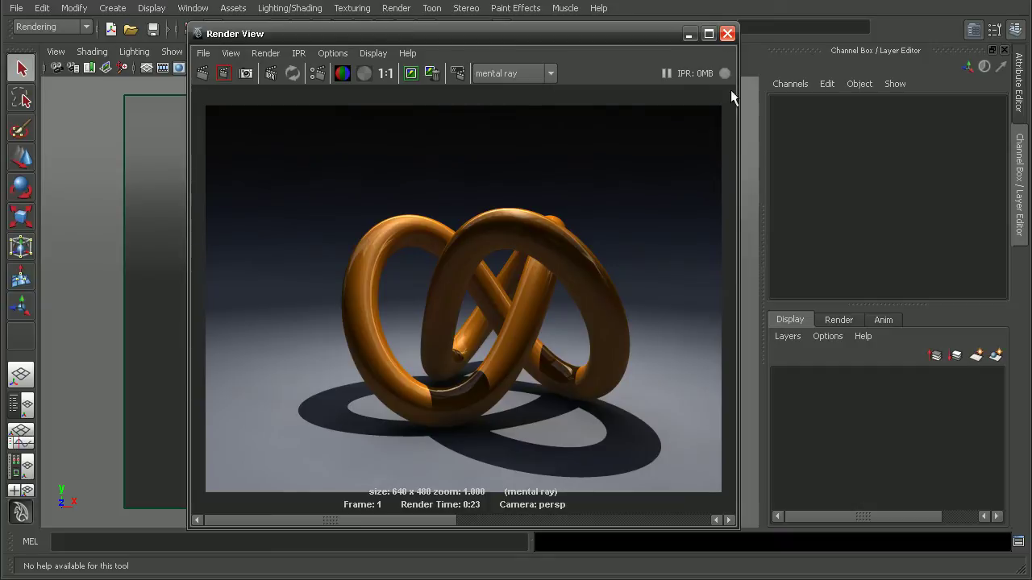
click(727, 34)
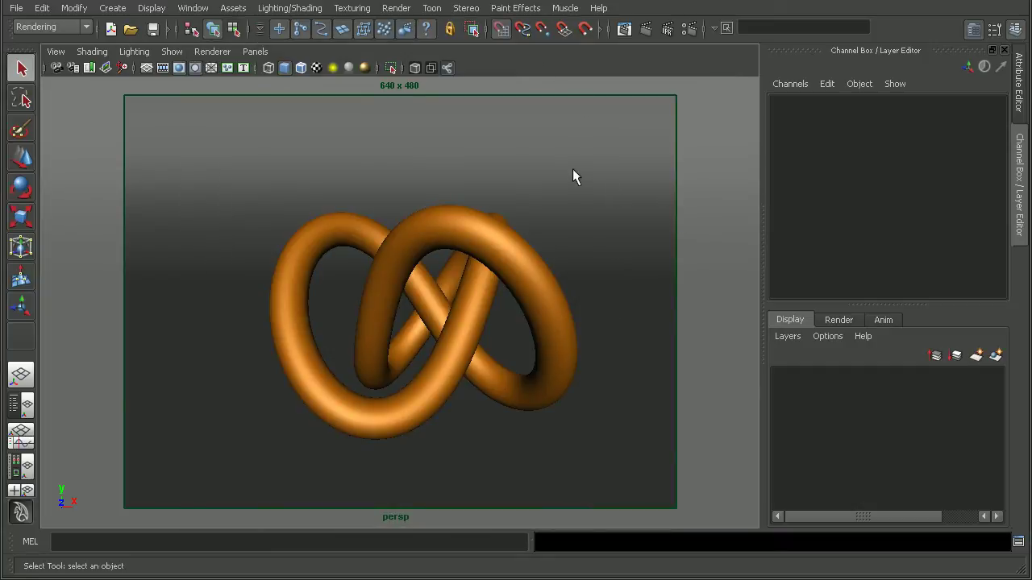
Make three copies of masterLayer in the render layers.
click(838, 320)
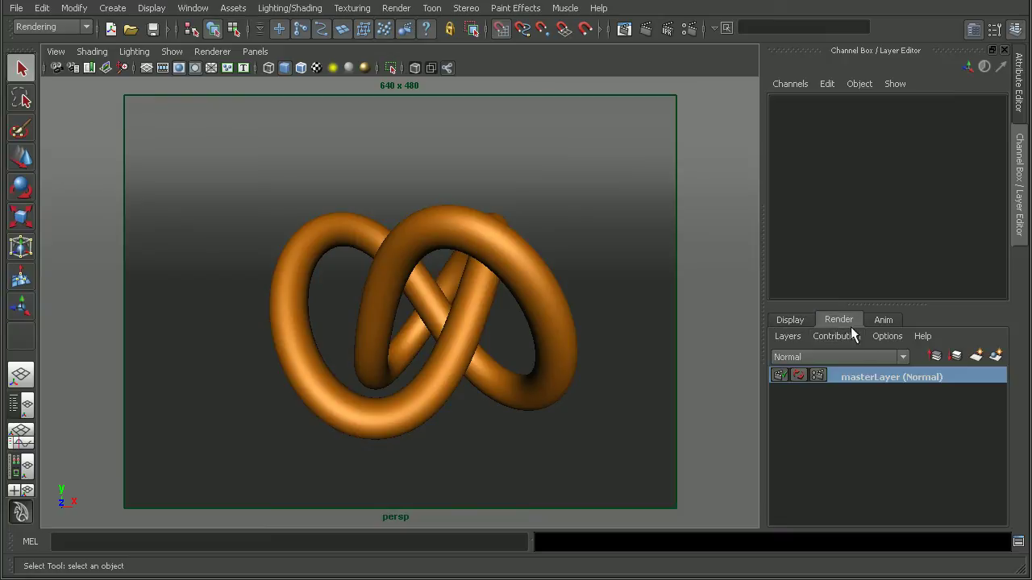
right_click(863, 375)
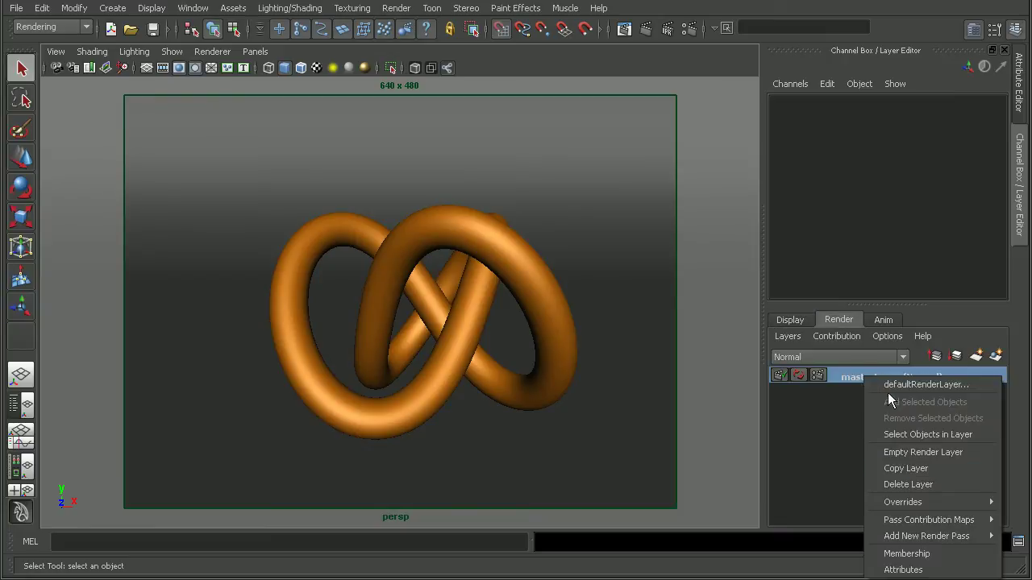
click(893, 468)
right_click(863, 393)
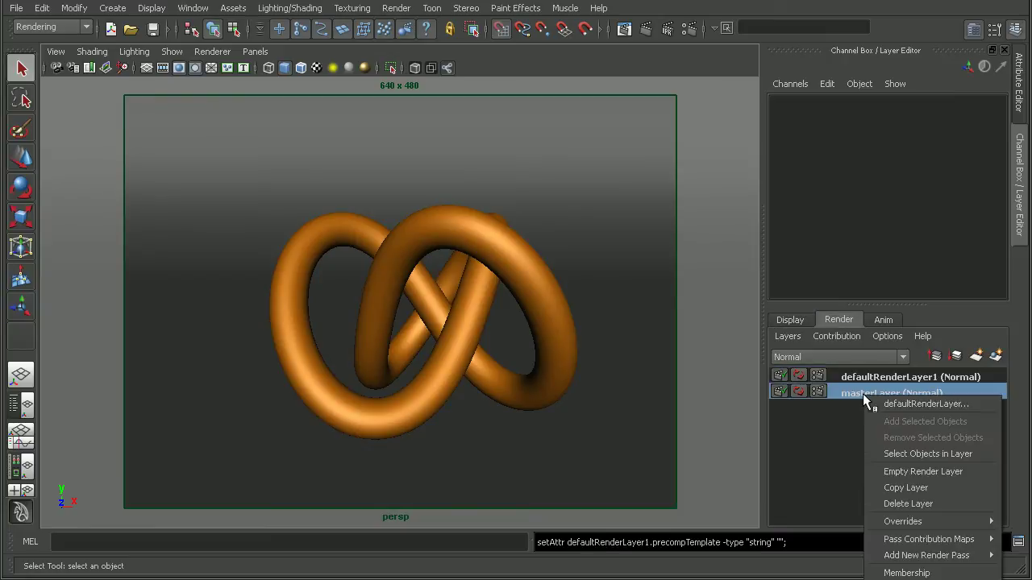
click(903, 484)
right_click(872, 407)
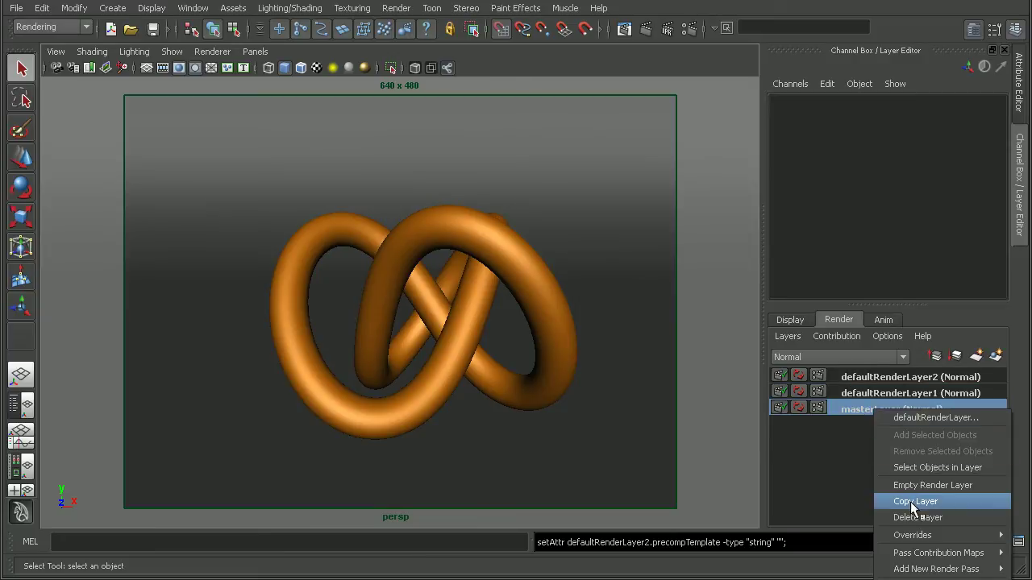
click(910, 502)
Rename the render layer defaultRenderLayer1 as occlusionRenderLayer.
click(875, 409)
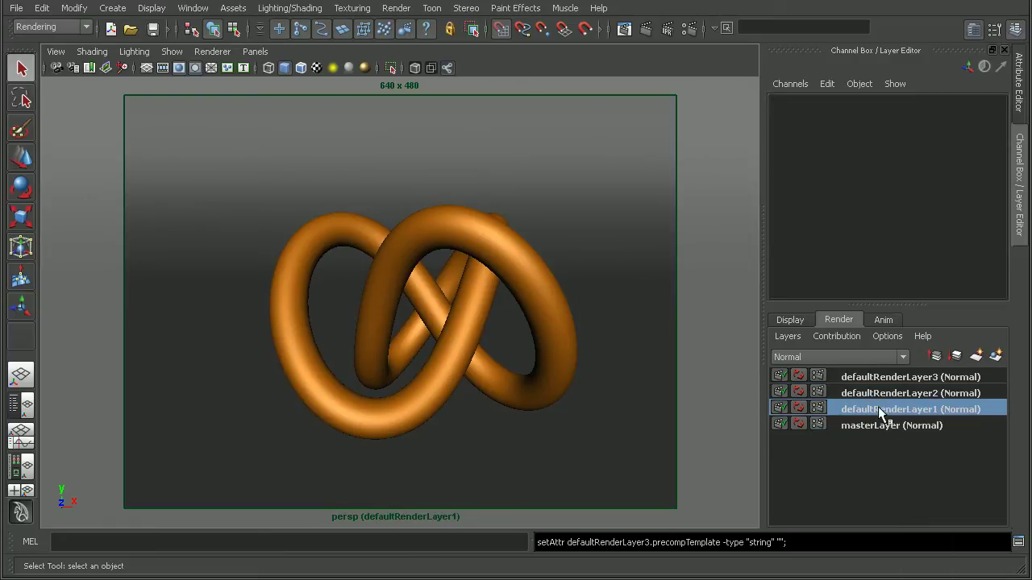
double_click(879, 411)
text(occlus)
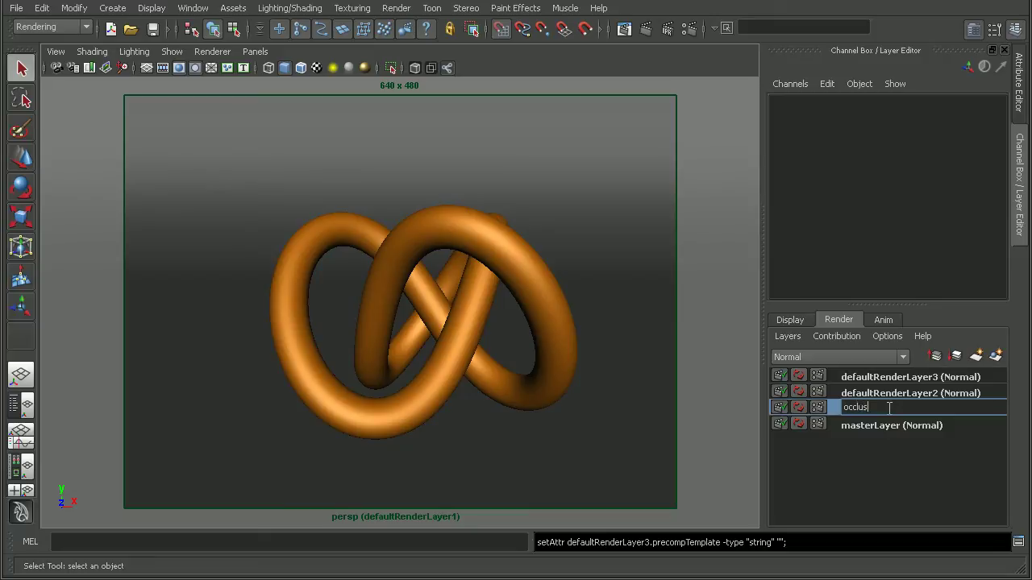
text(ionRenderLayer)
key(Return)
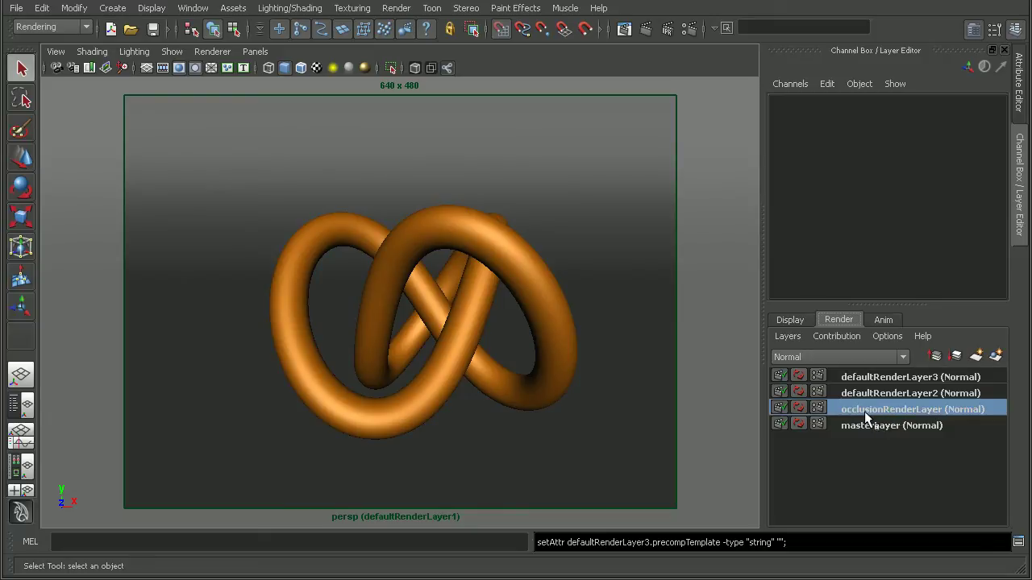
Apply the Occlusion preset to occlusionRenderLayer and view the parameters of its mib_amb_occlusion1 node.
click(786, 336)
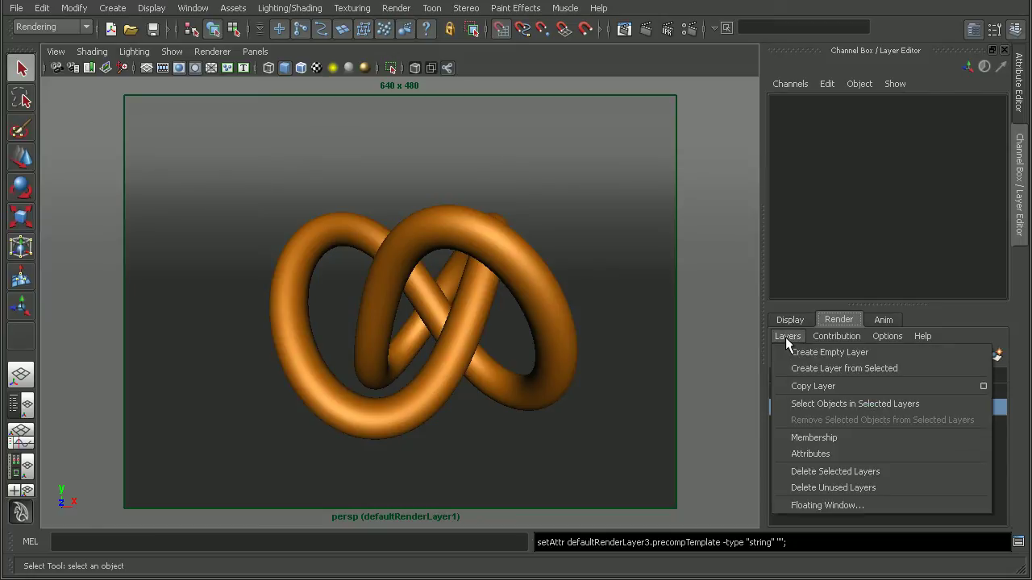
click(803, 454)
click(968, 140)
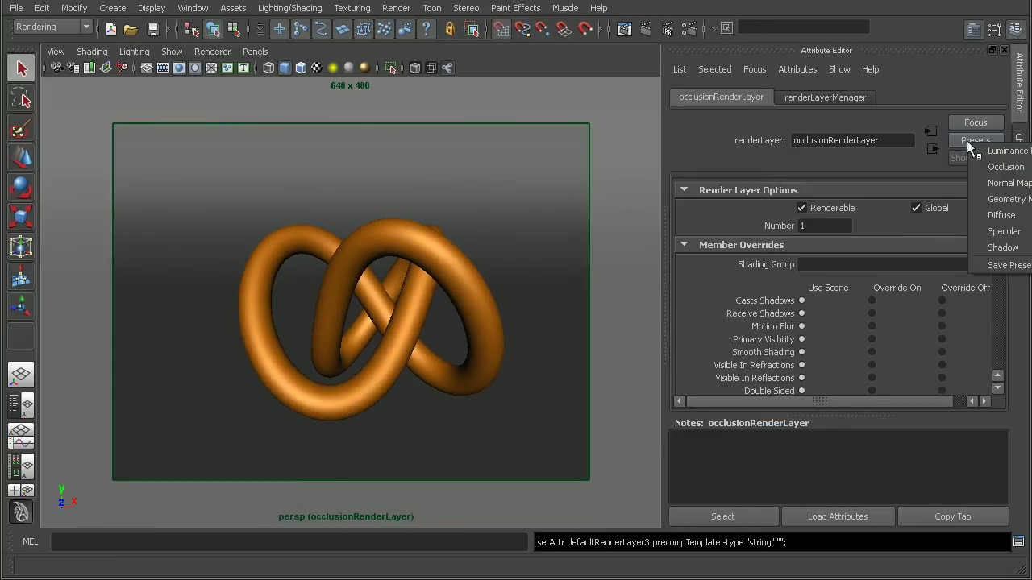
click(988, 171)
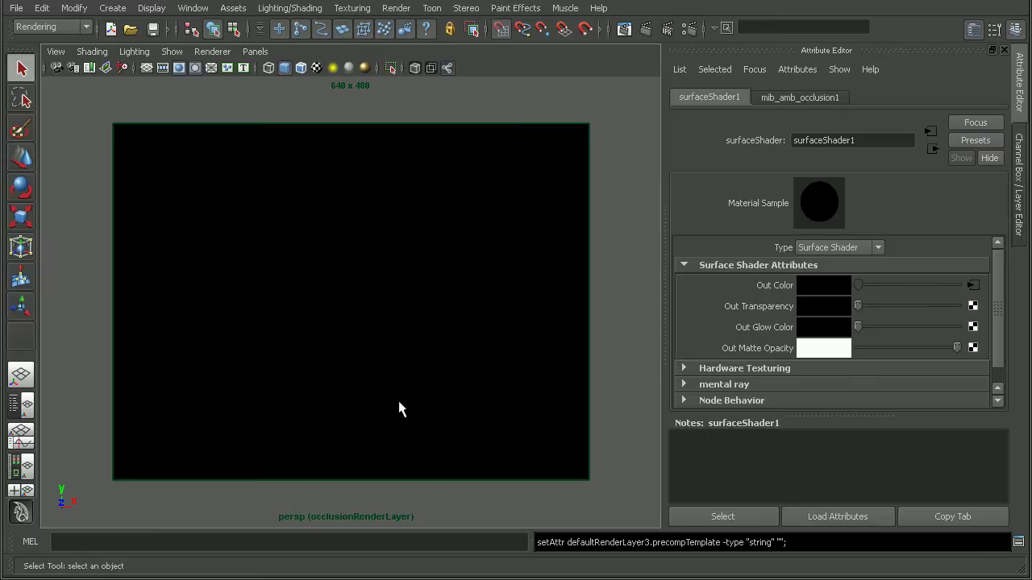
click(790, 98)
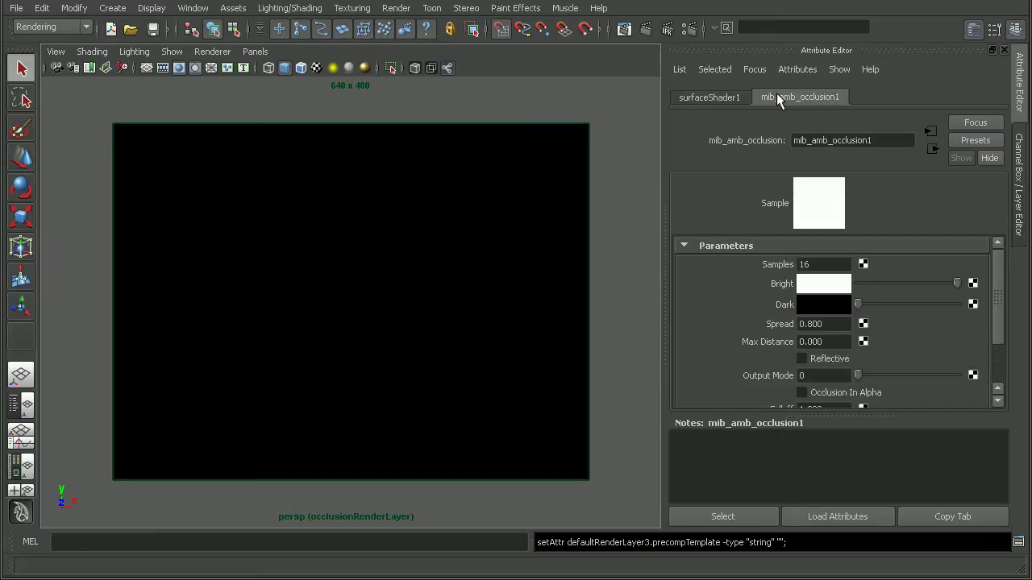
click(1020, 187)
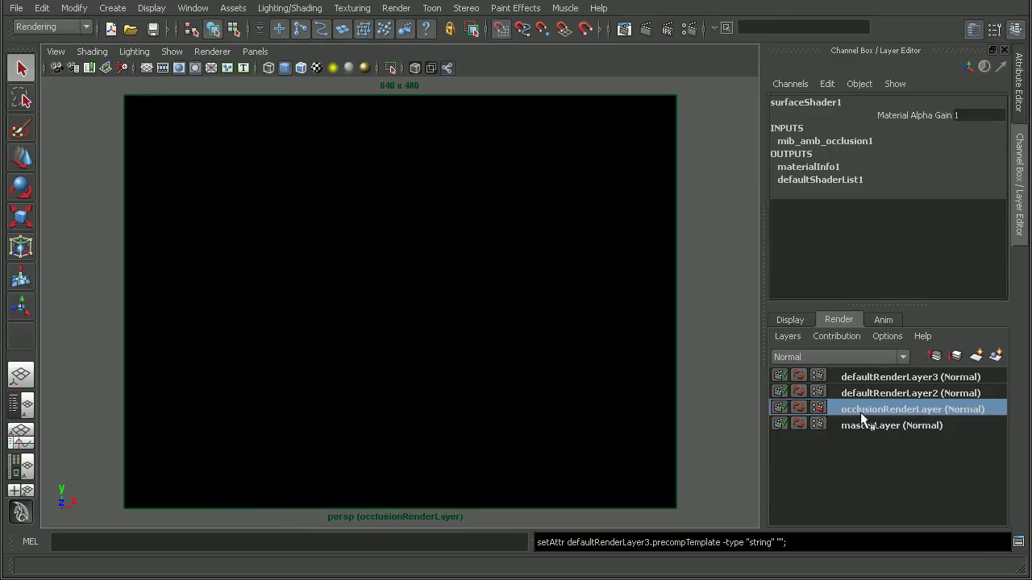
Render occlusionRenderLayer with mental ray and examine the contact shadows under the knot at high magnification.
click(649, 37)
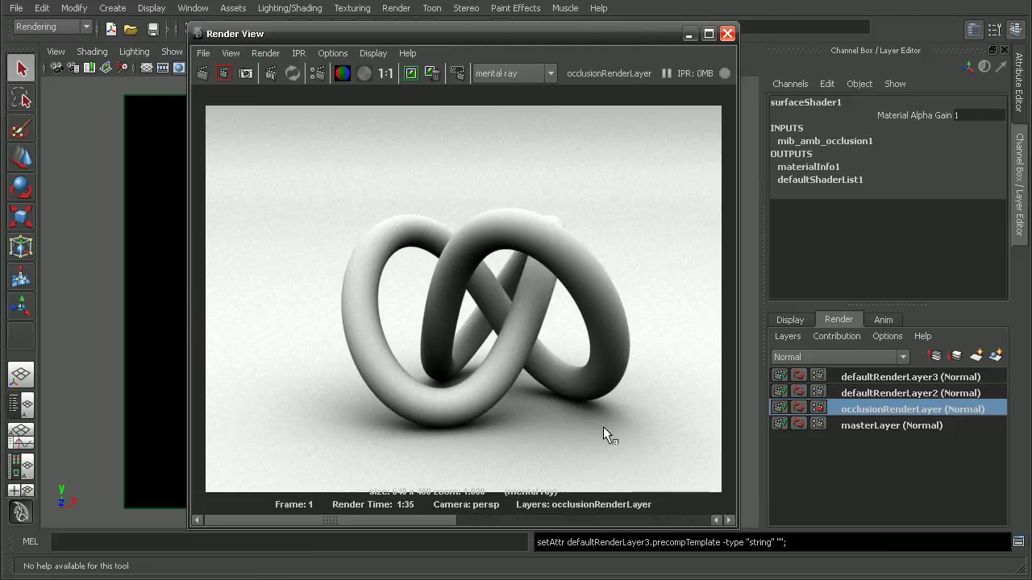
scroll(472, 272, up, 5)
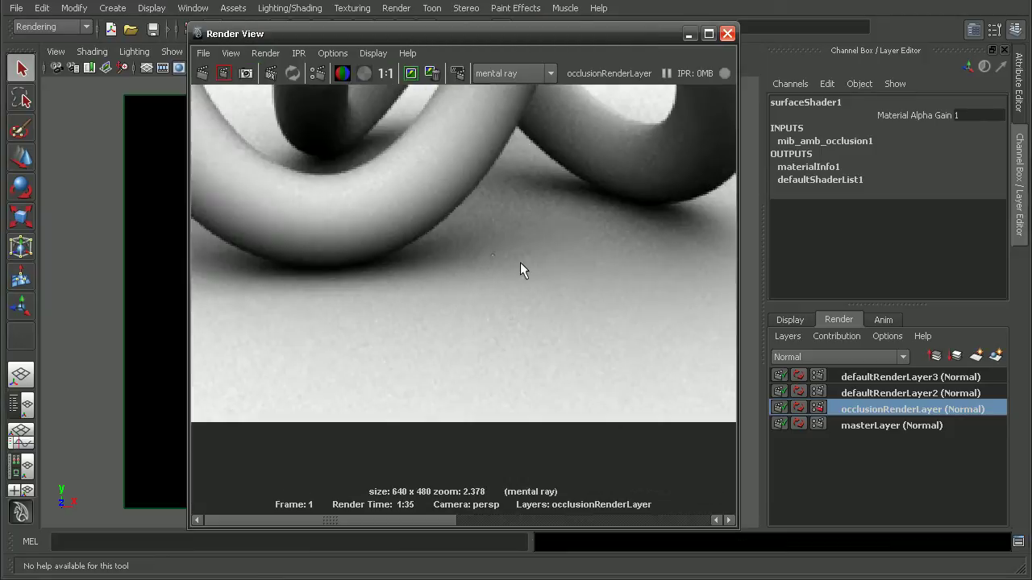
scroll(383, 352, up, 8)
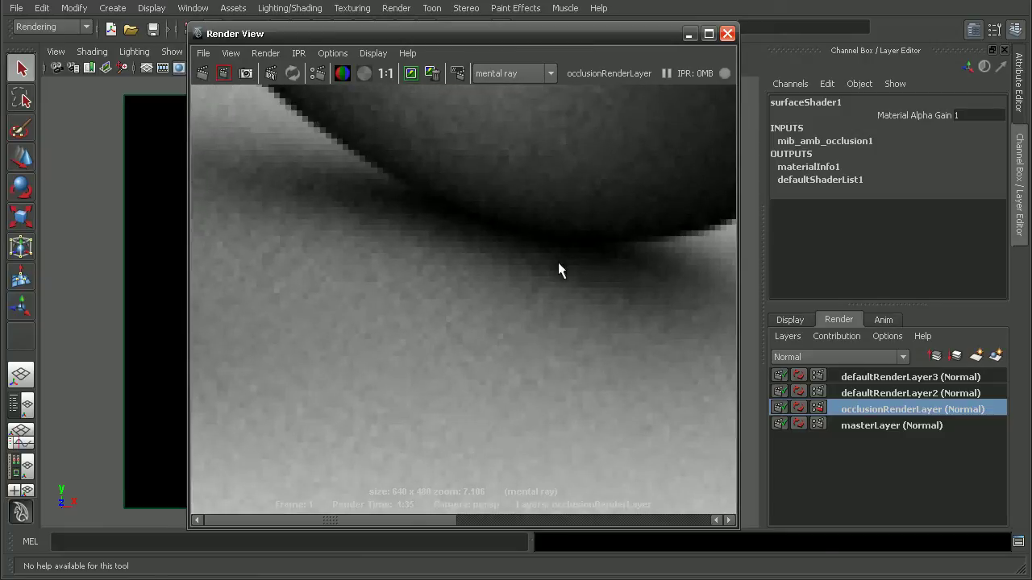
scroll(436, 520, down, 8)
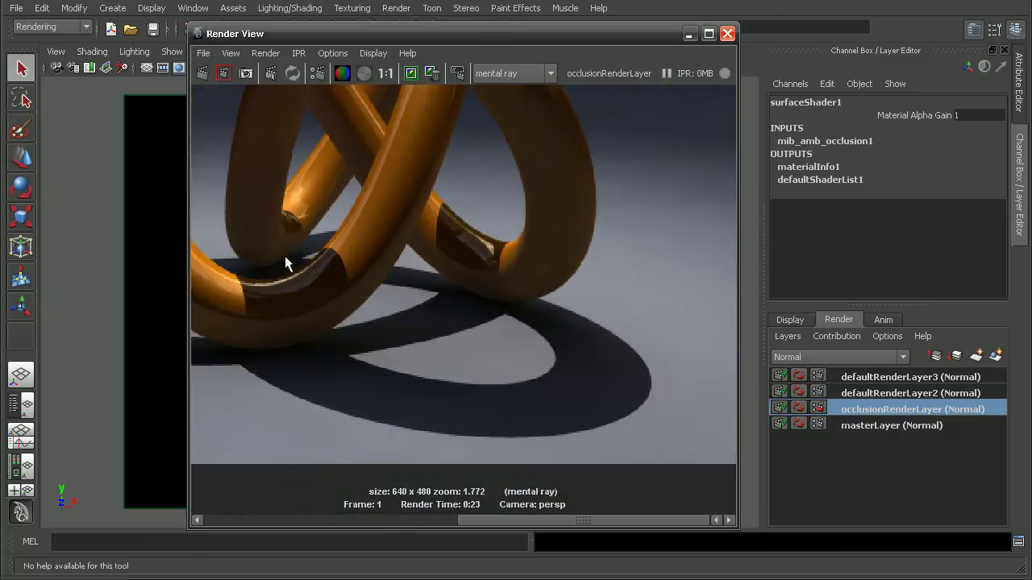
Compare the ground shadows in the stored color render with those in the occlusion render, both close up and at actual size.
alt+middle_drag(286, 264, 652, 265)
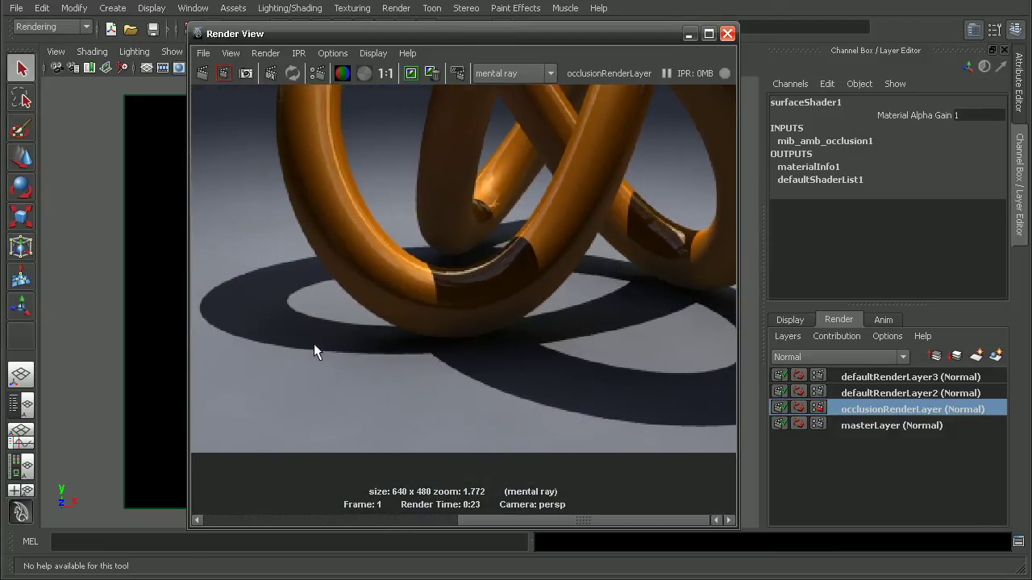
alt+middle_drag(640, 365, 544, 316)
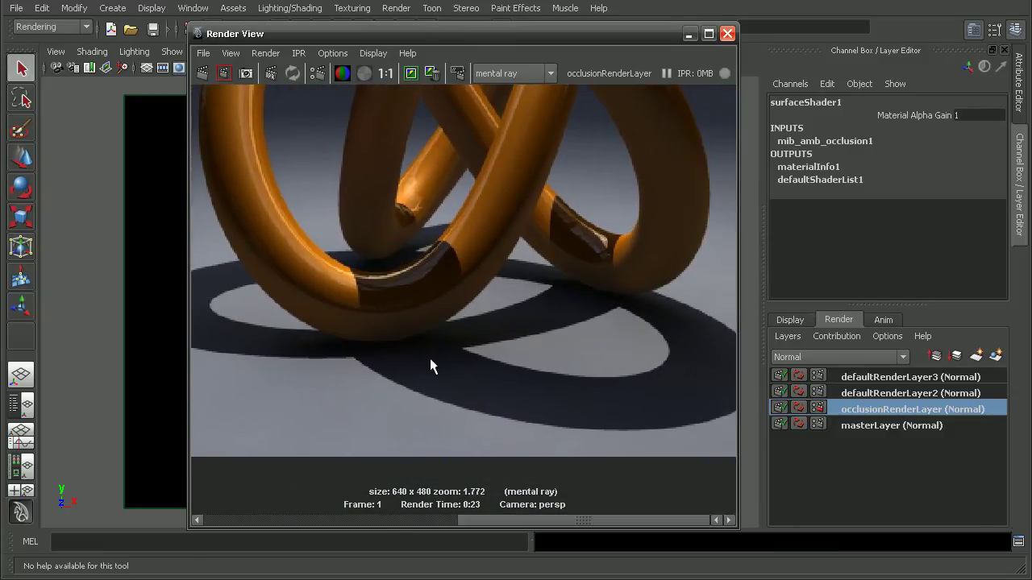
drag(515, 520, 304, 520)
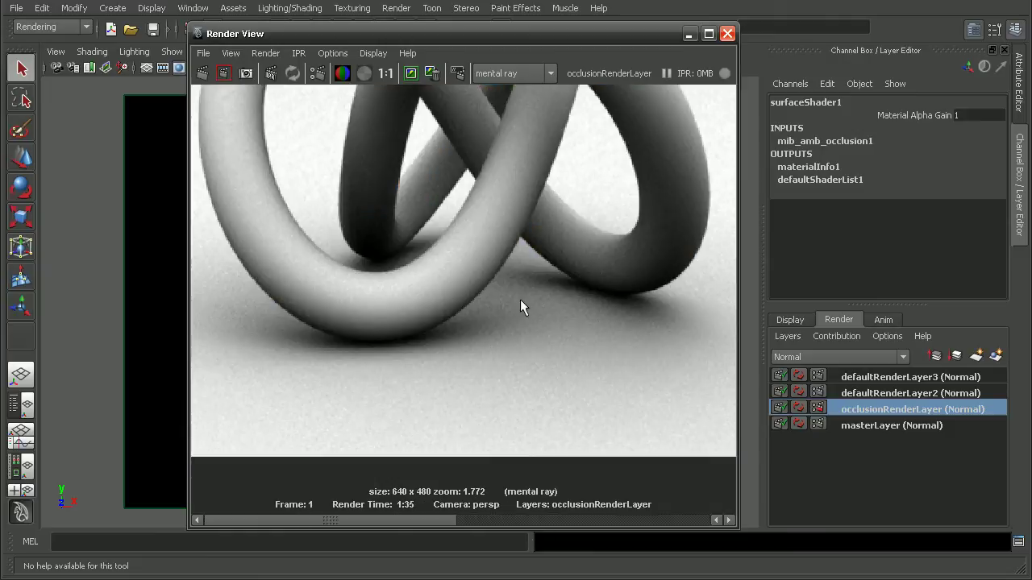
alt+middle_drag(579, 286, 618, 410)
click(386, 74)
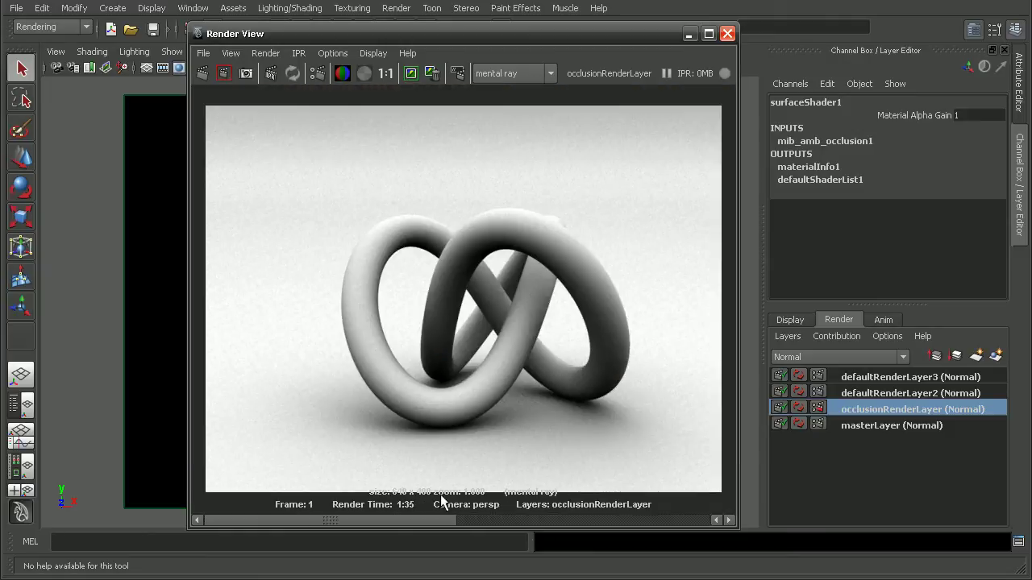
drag(410, 520, 607, 520)
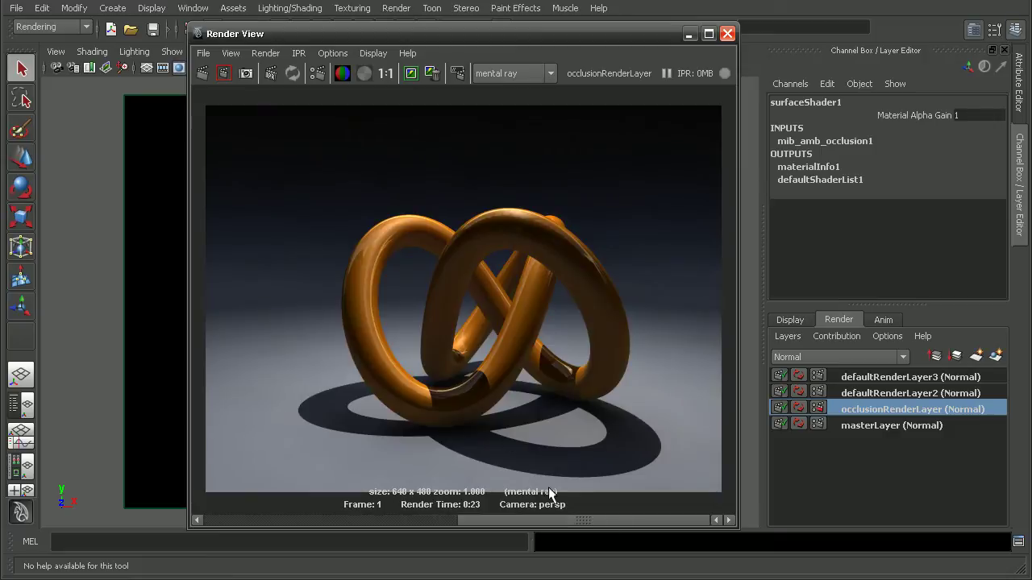
drag(511, 520, 319, 521)
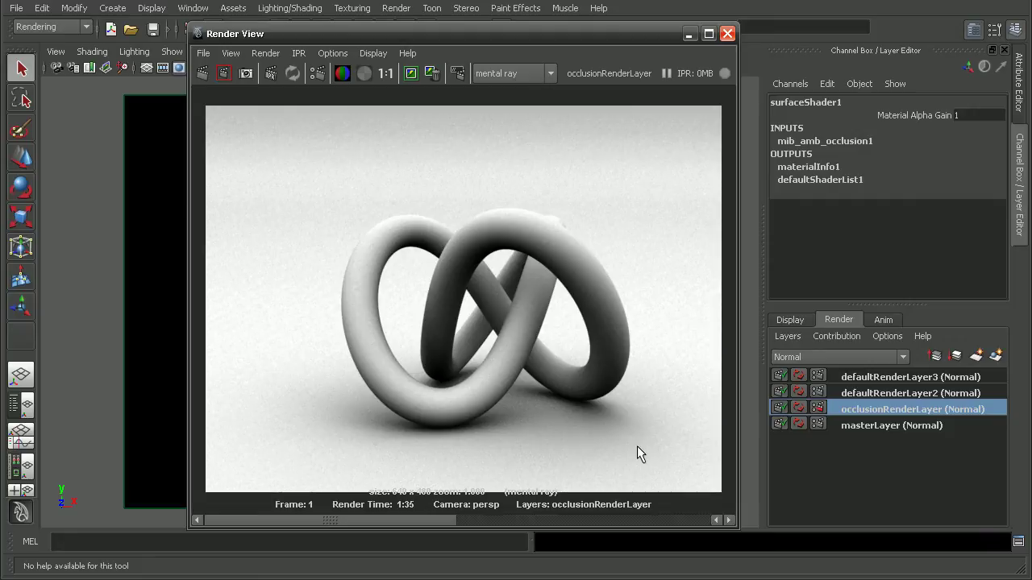
Examine the occlusion render's dark contact areas and grain up close, and compare it with the color render at actual size.
alt+middle_drag(627, 444, 572, 399)
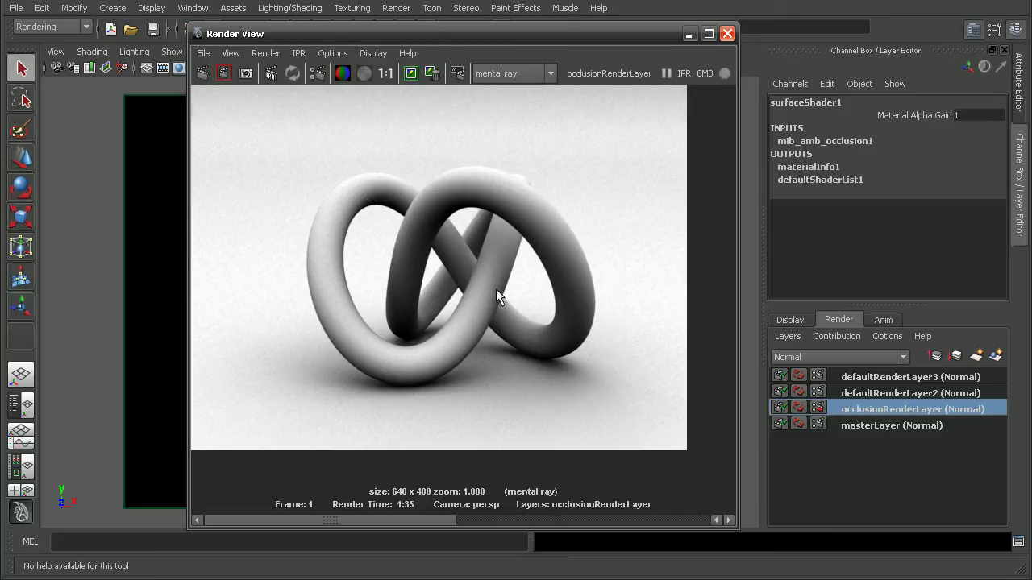
alt+middle_drag(513, 316, 524, 280)
alt+middle_drag(412, 165, 492, 267)
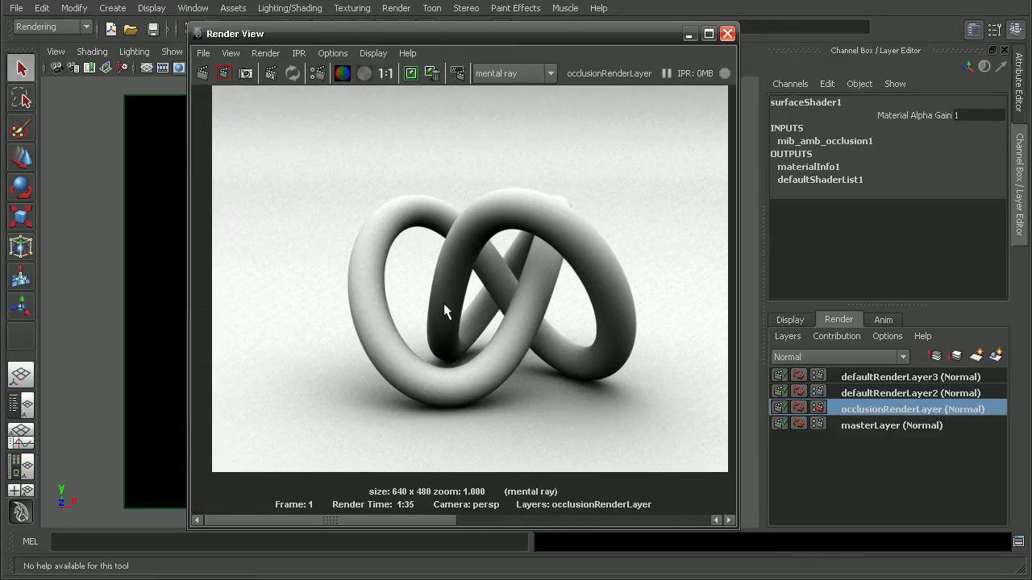
alt+right_drag(443, 304, 811, 303)
alt+right_drag(537, 316, 742, 350)
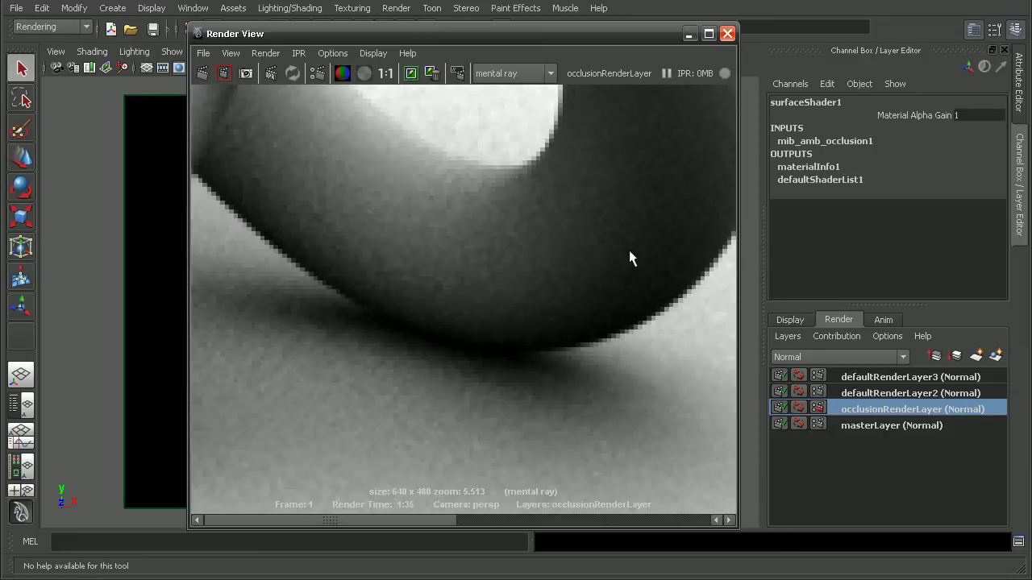
alt+middle_drag(597, 255, 624, 255)
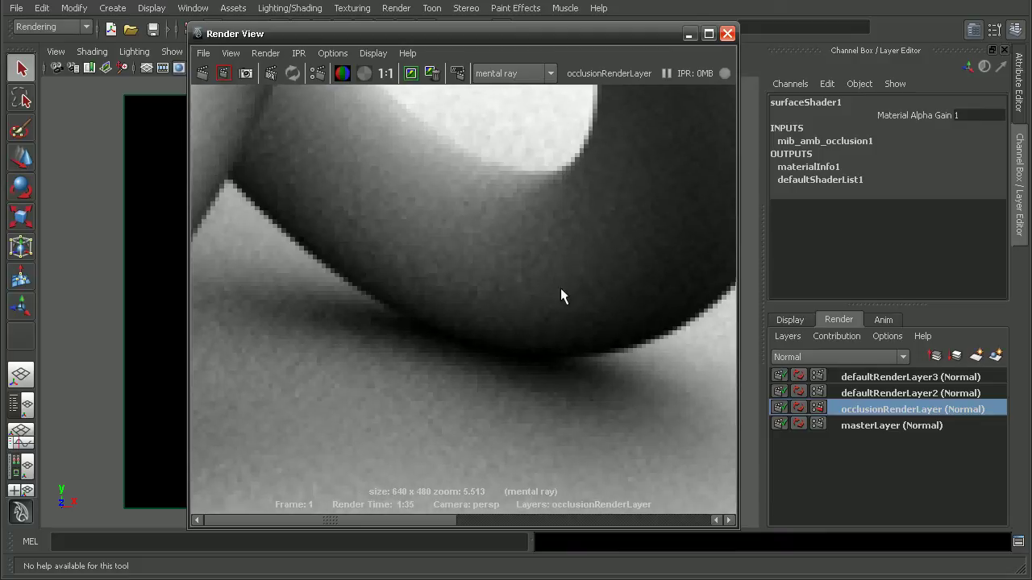
alt+right_drag(567, 387, 328, 97)
click(386, 73)
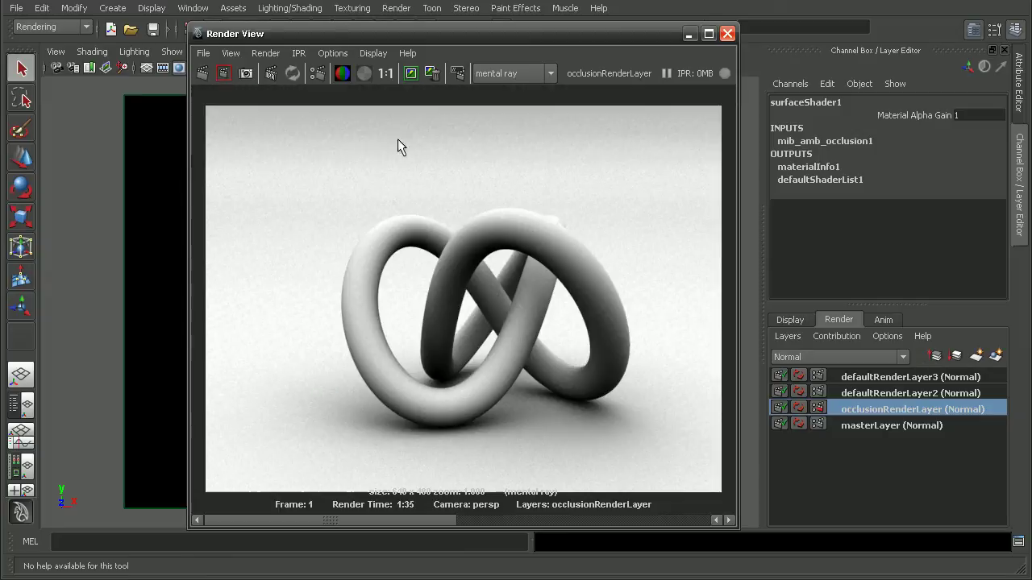
click(536, 521)
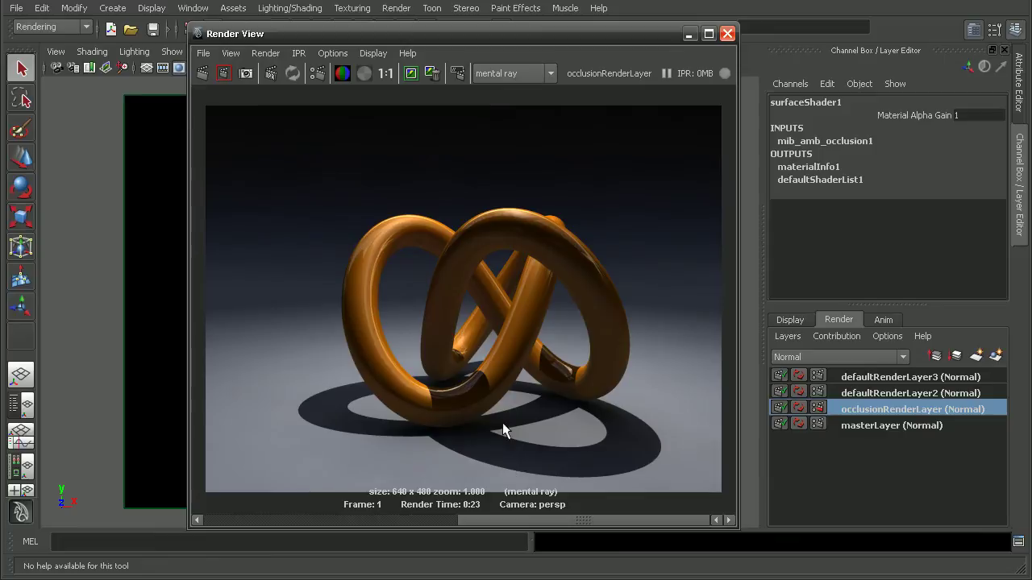
drag(547, 520, 332, 519)
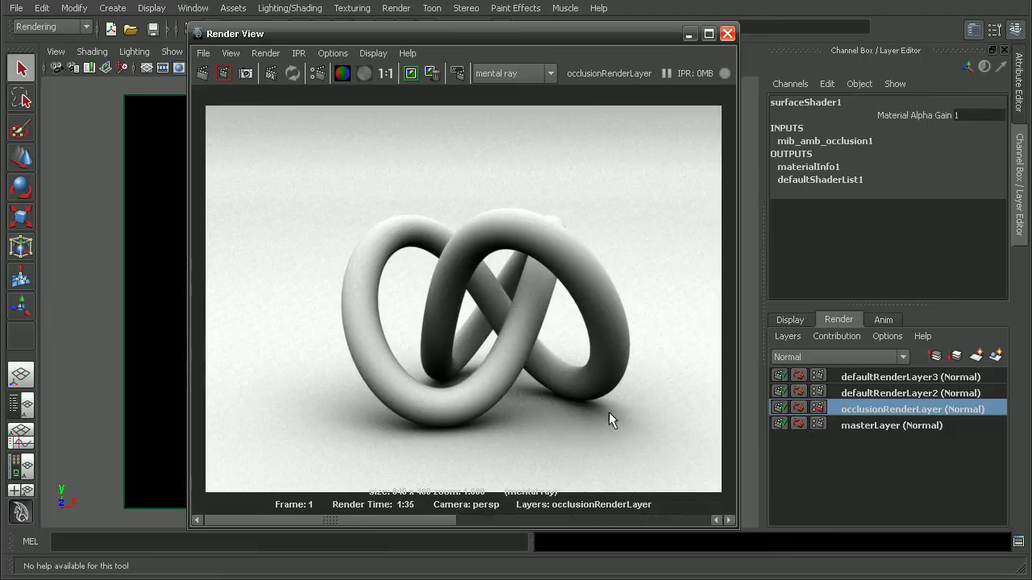
Rename defaultRenderLayer2 as shadowRenderLayer.
click(867, 392)
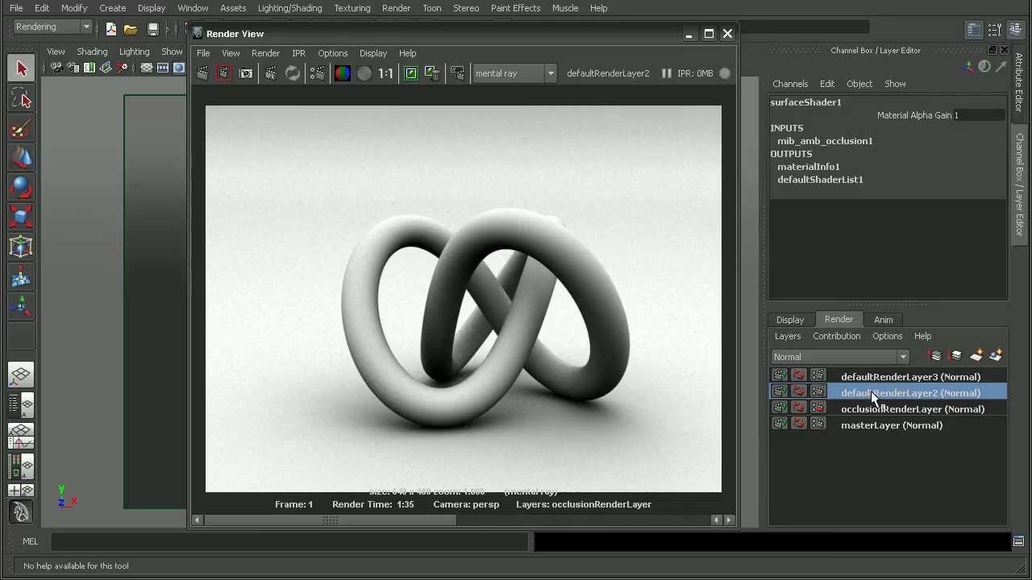
click(727, 33)
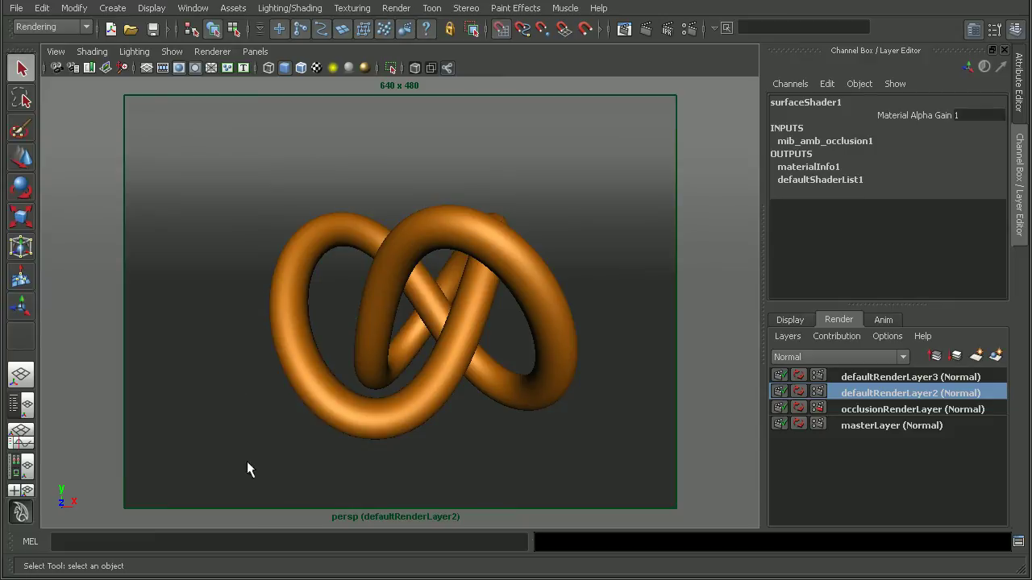
double_click(877, 394)
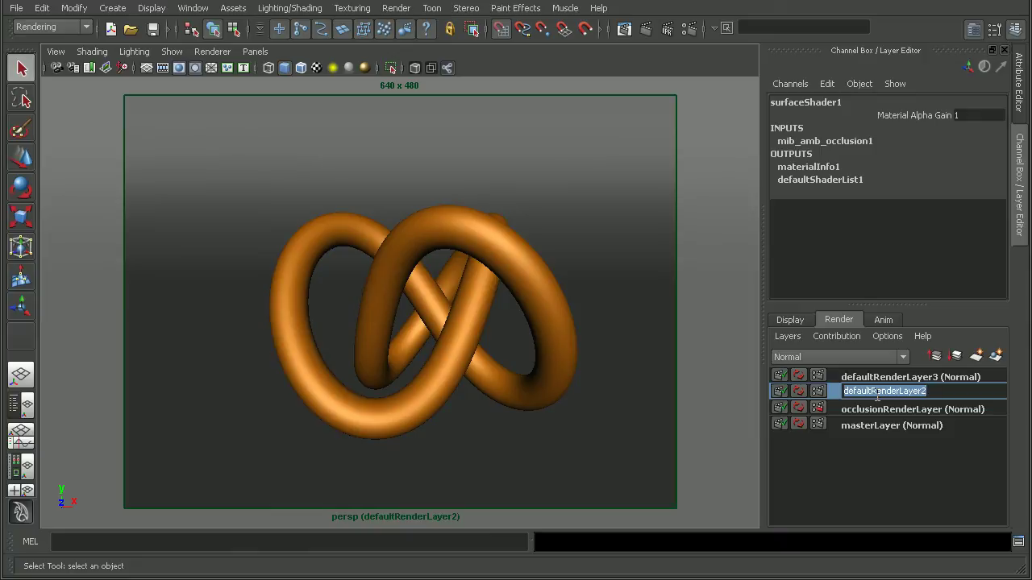
text(shadowRenderLayern)
key(Return)
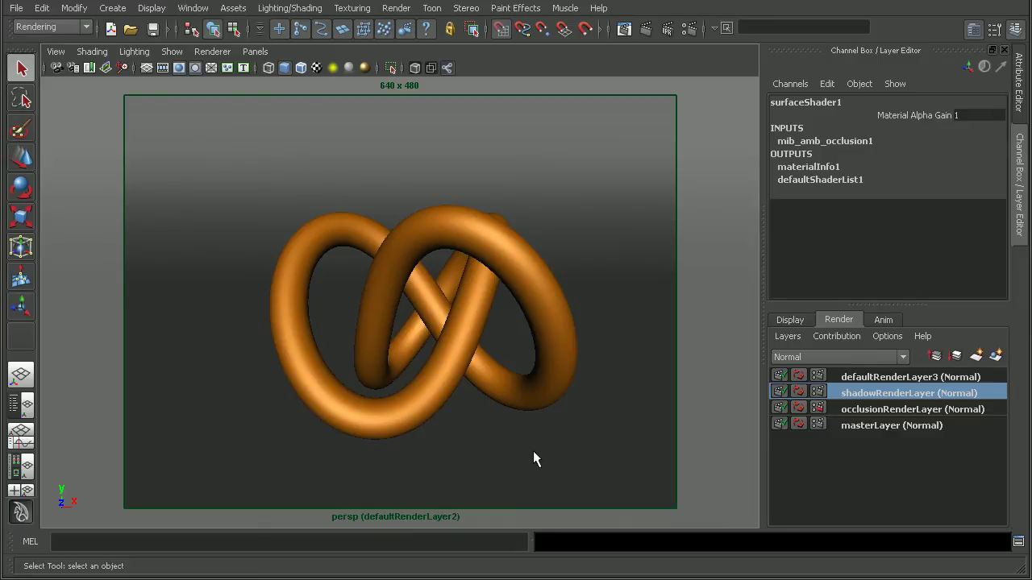
Create a Use Background material in the Hypershade and assign it to the ground plane in shadowRenderLayer.
click(21, 467)
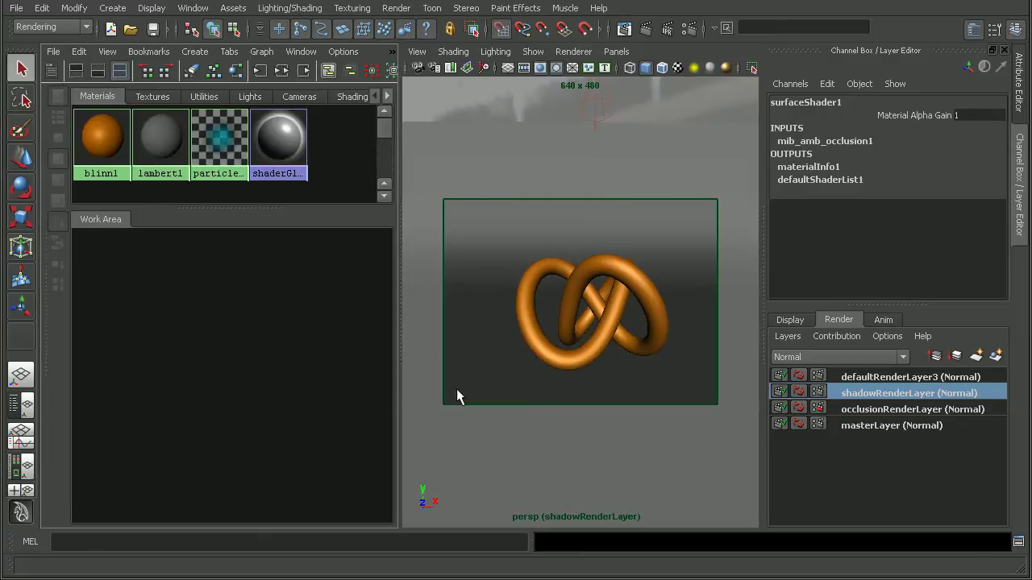
click(195, 51)
mouse_move(231, 84)
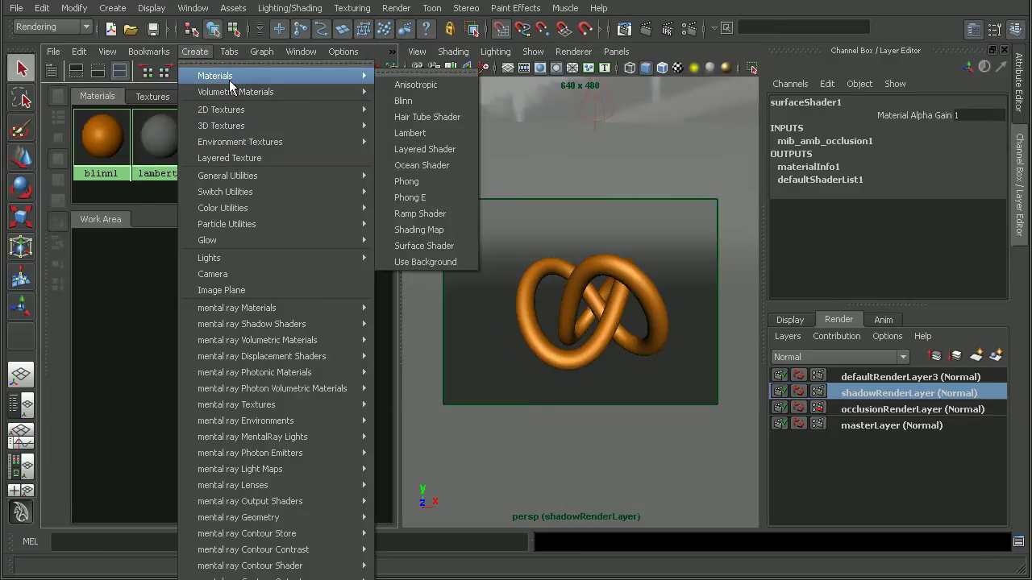
click(436, 261)
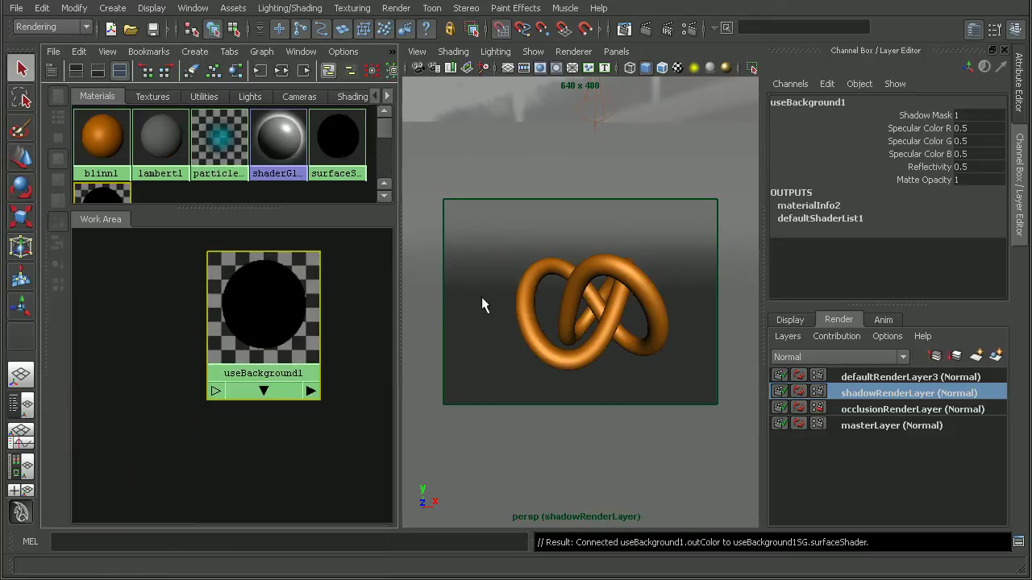
middle_drag(277, 309, 501, 252)
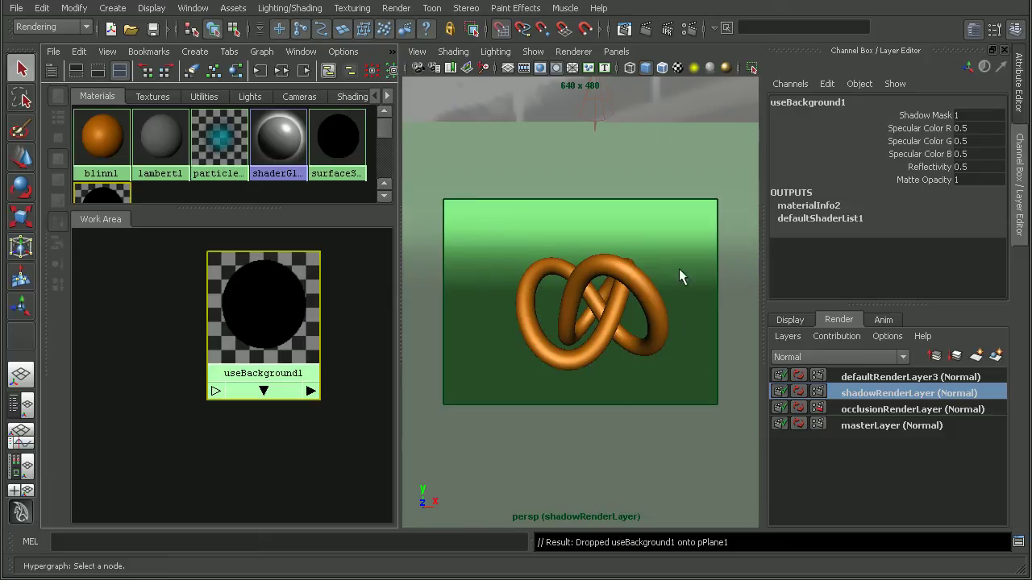
Render shadowRenderLayer with mental ray and view the render's alpha channel.
click(645, 30)
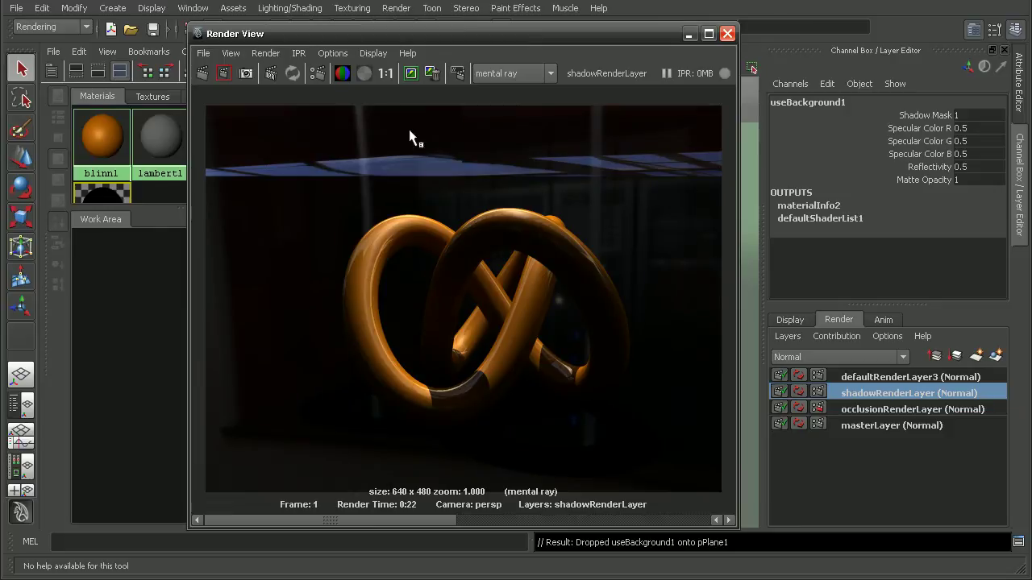
click(364, 73)
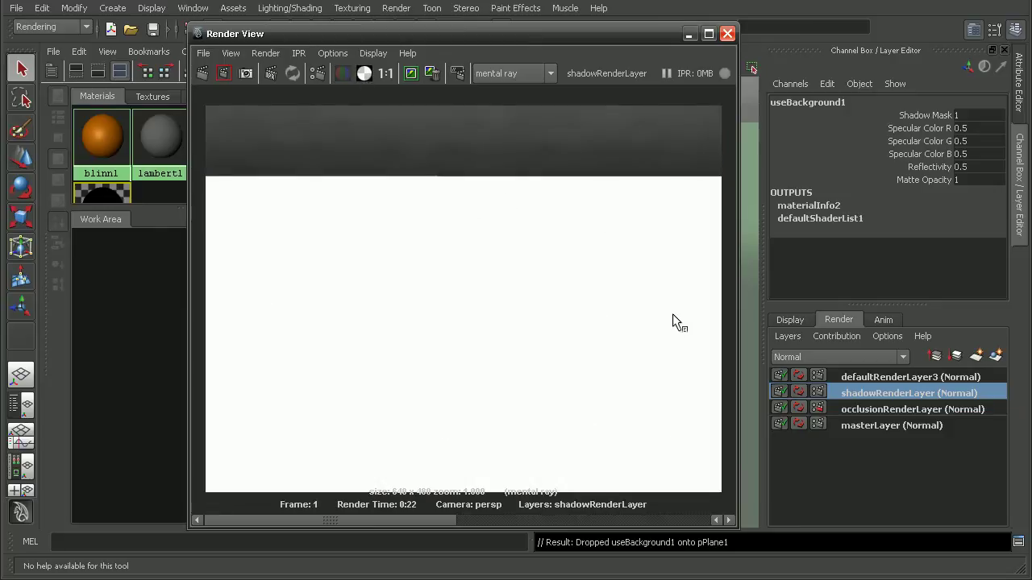
Set the useBackground1 material's Reflection Limit to 0, Specular Color to black and Reflectivity to 0.
drag(381, 28, 559, 0)
click(281, 303)
drag(513, 49, 266, 27)
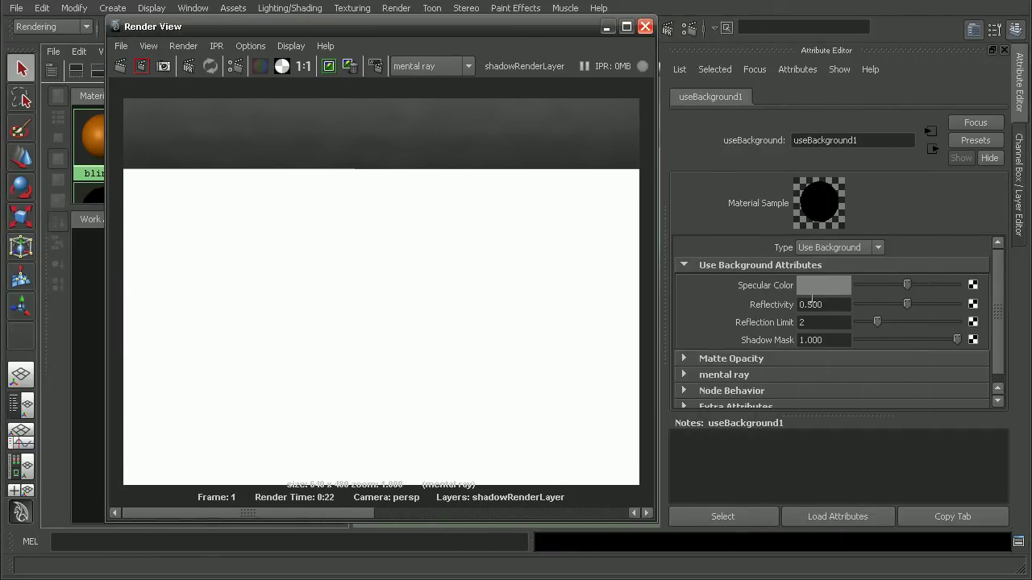
drag(876, 322, 857, 323)
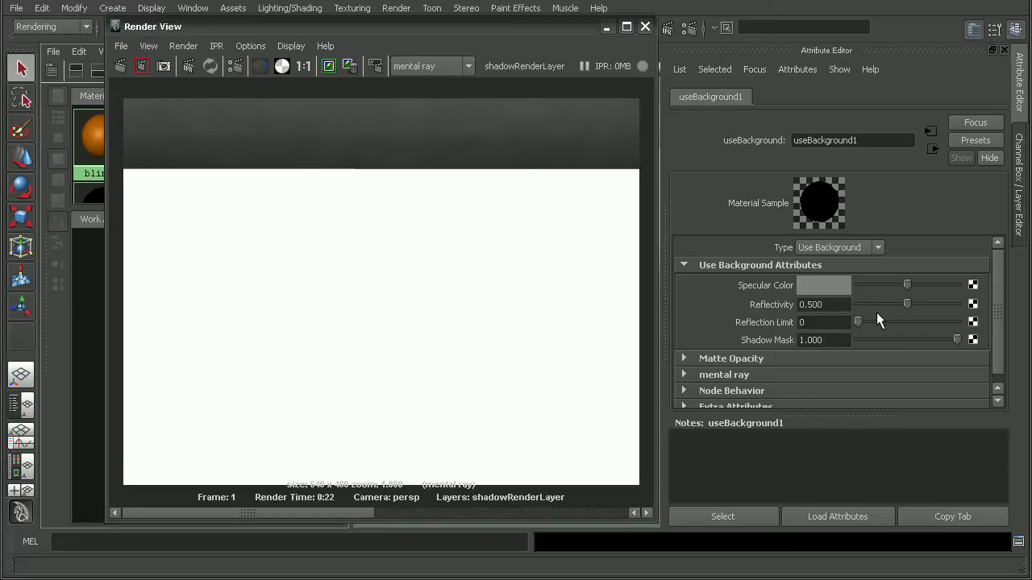
drag(907, 284, 807, 282)
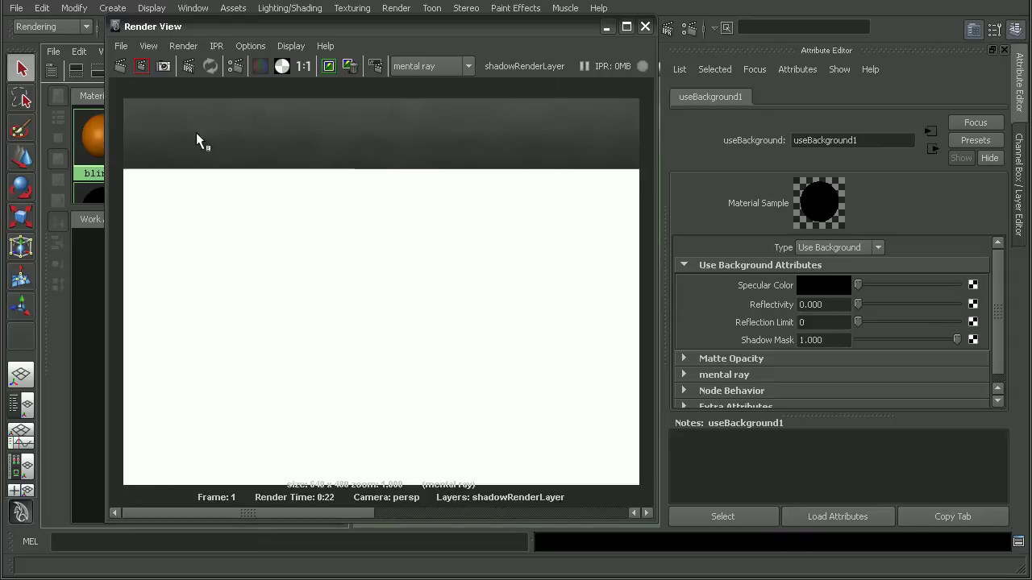
Render shadowRenderLayer again, compare its color and alpha channels, and examine the alpha's gray areas around the knot's shadow close up.
click(121, 66)
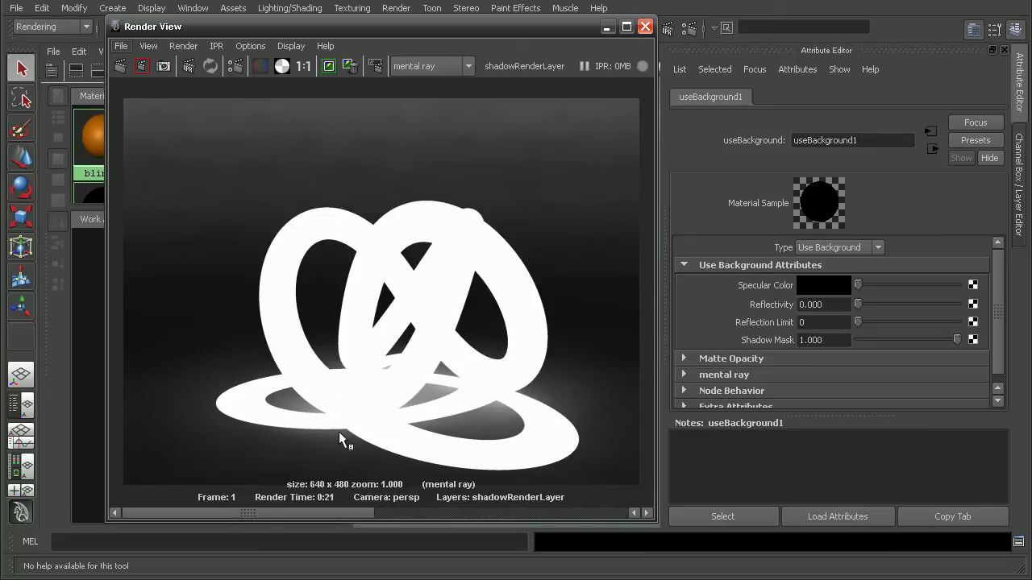
click(260, 65)
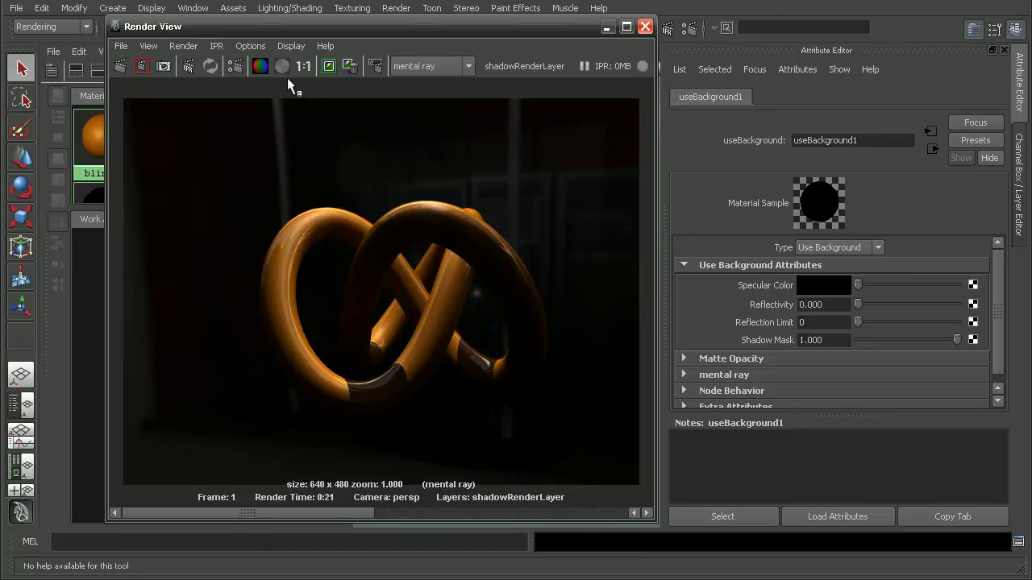
click(281, 66)
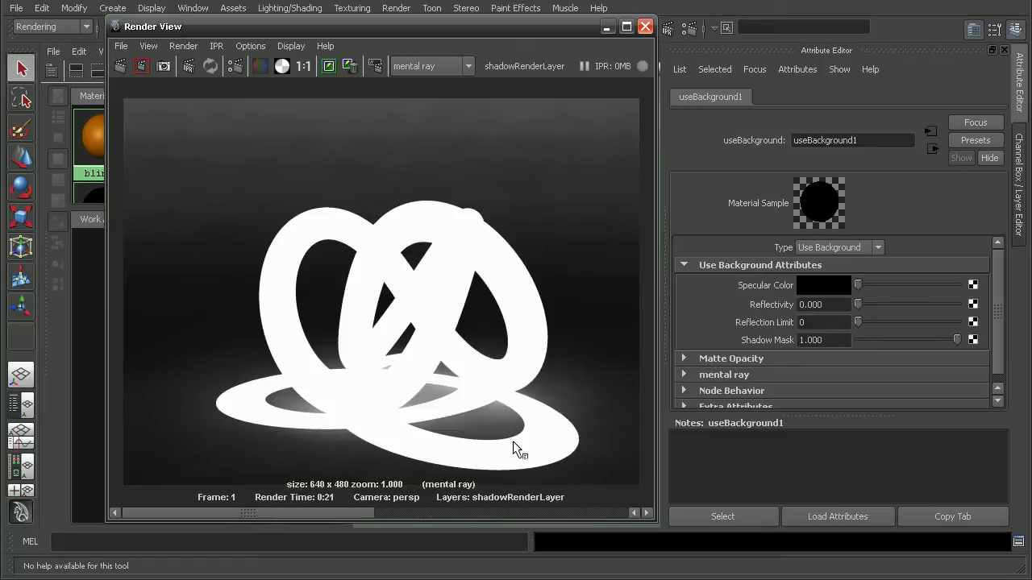
scroll(472, 363, up, 10)
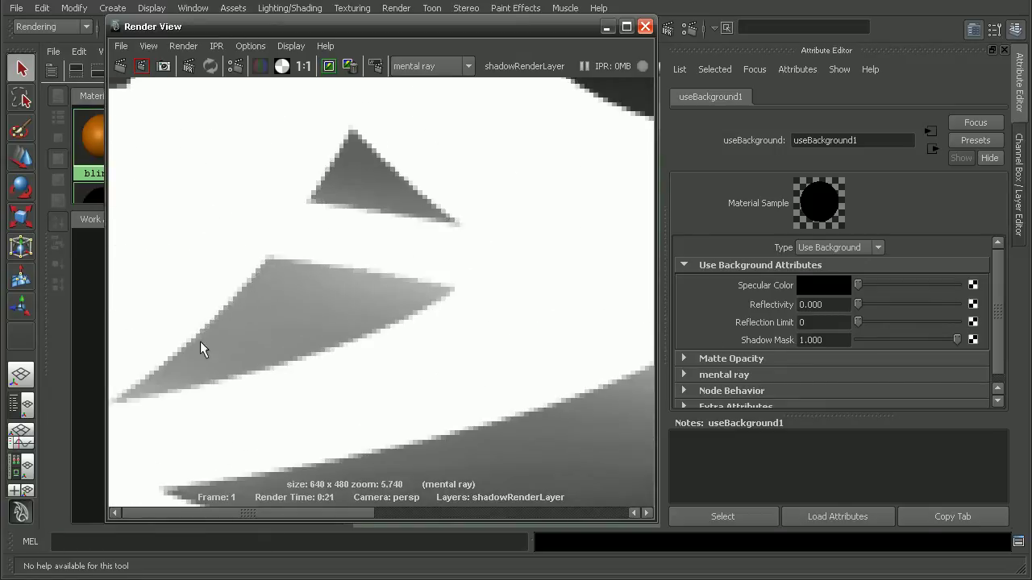
alt+middle_drag(564, 272, 262, 230)
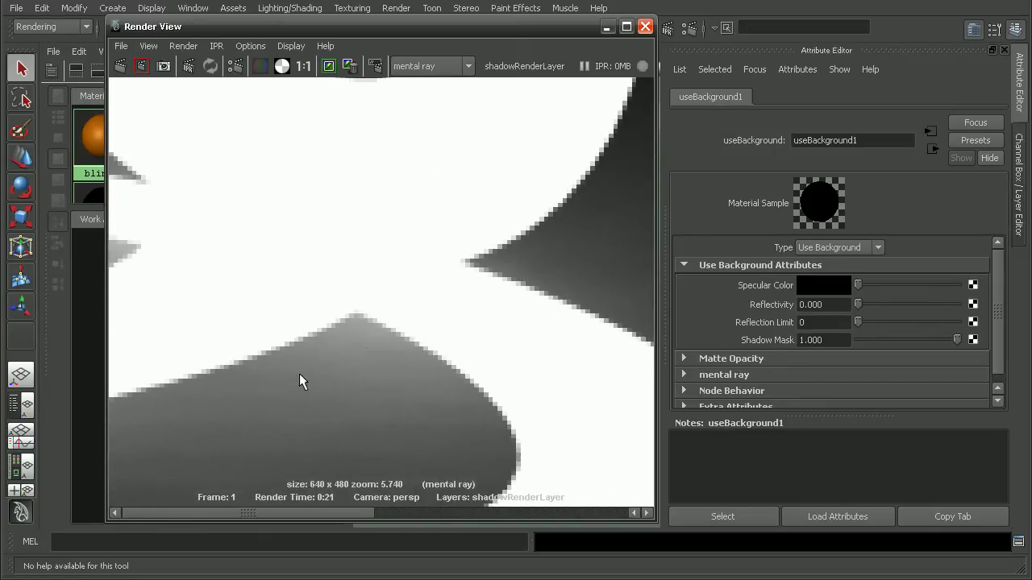
scroll(557, 254, down, 9)
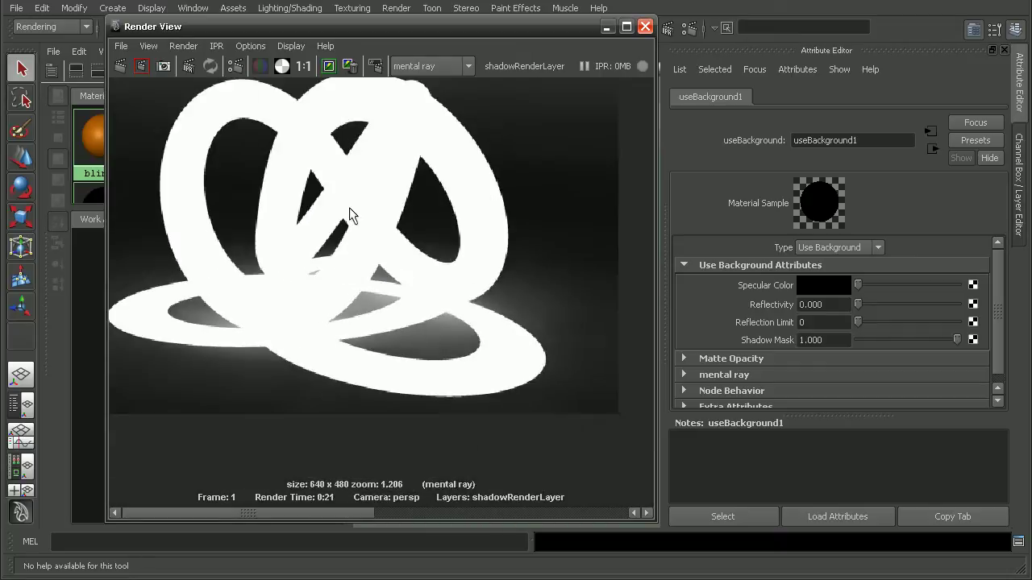
click(303, 66)
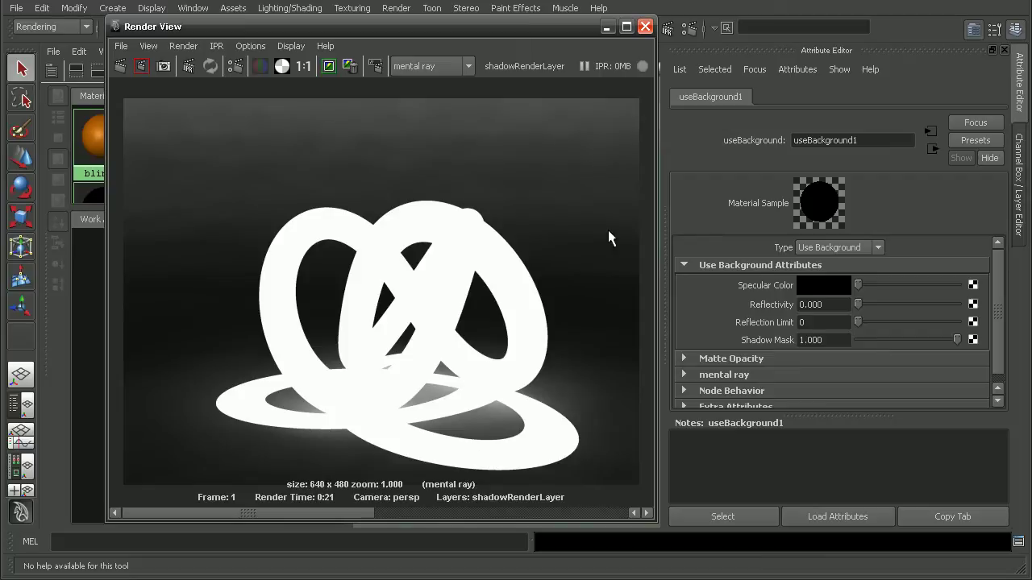
Create a layer override for Final Gathering in shadowRenderLayer's render settings and turn Final Gathering off.
click(645, 26)
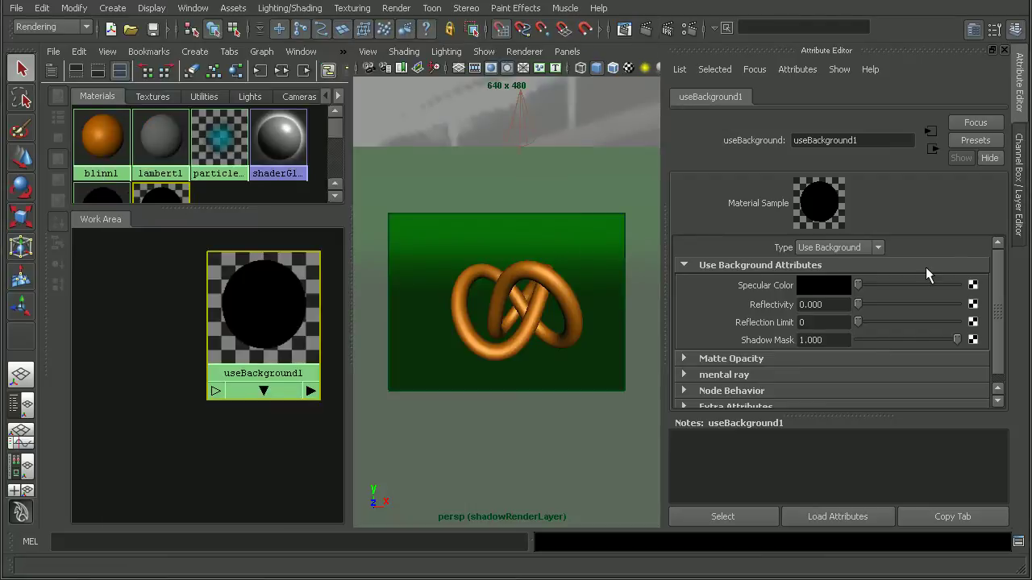
click(1017, 224)
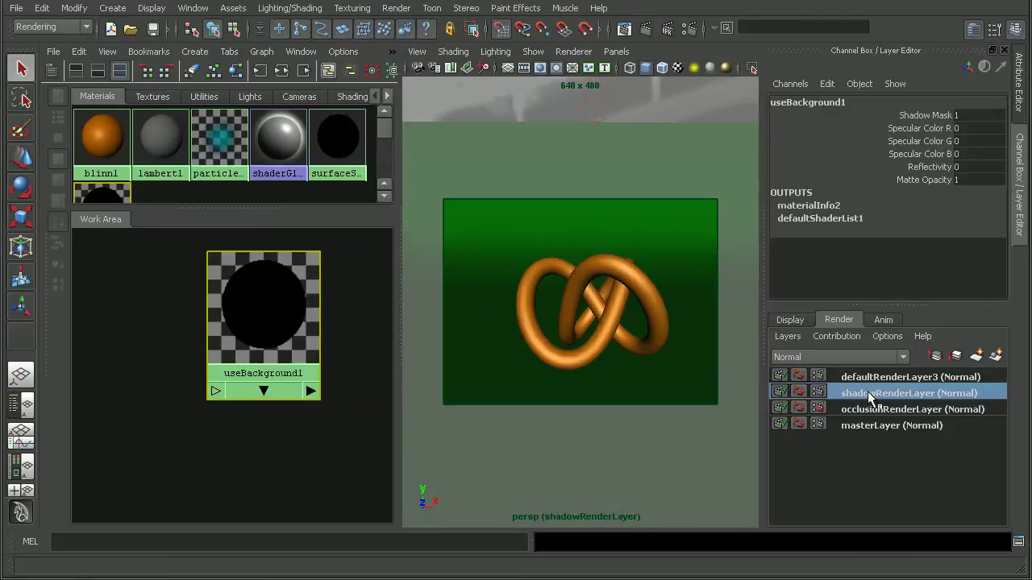
click(688, 30)
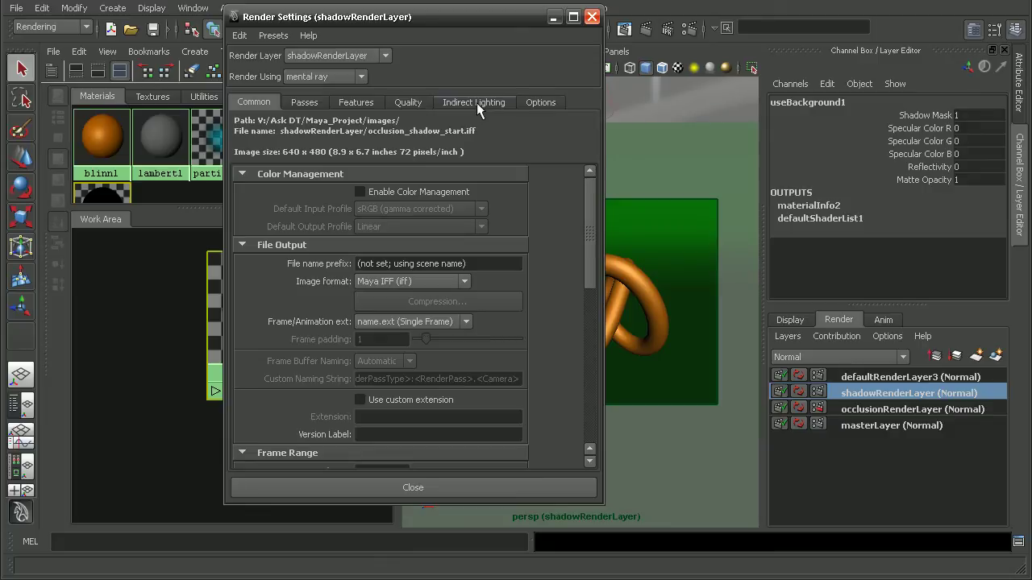
click(470, 103)
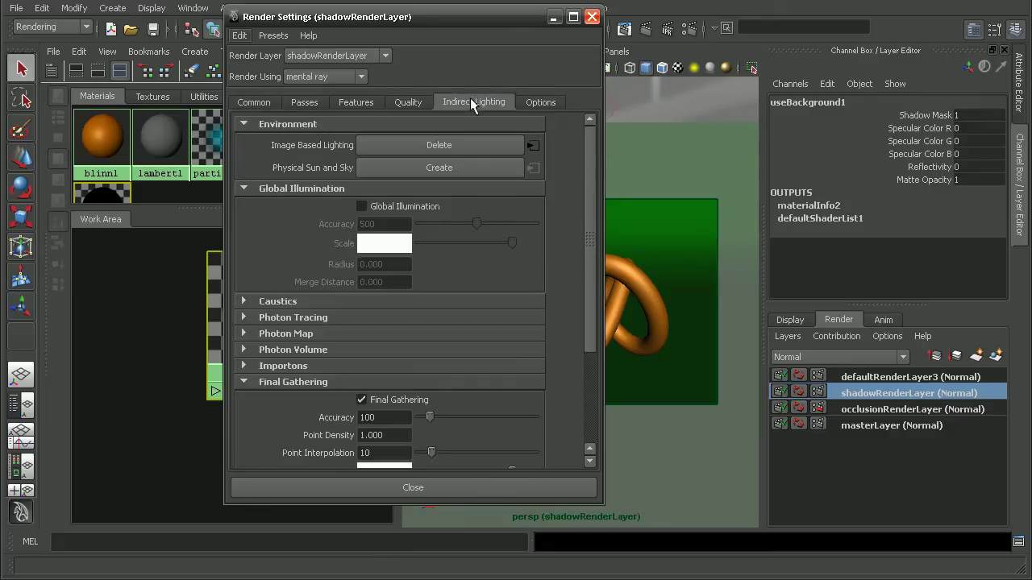
drag(586, 190, 589, 266)
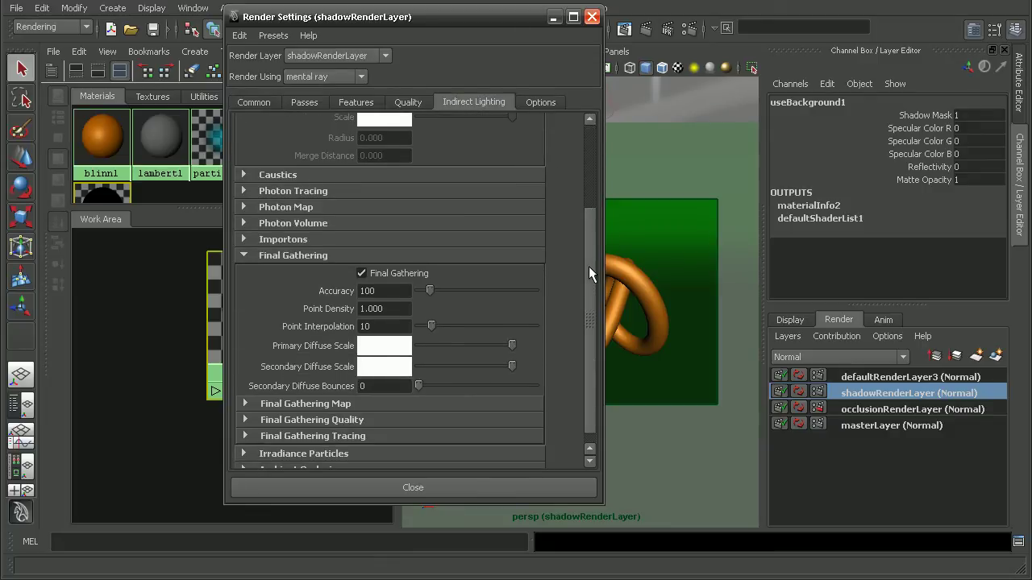
right_click(405, 274)
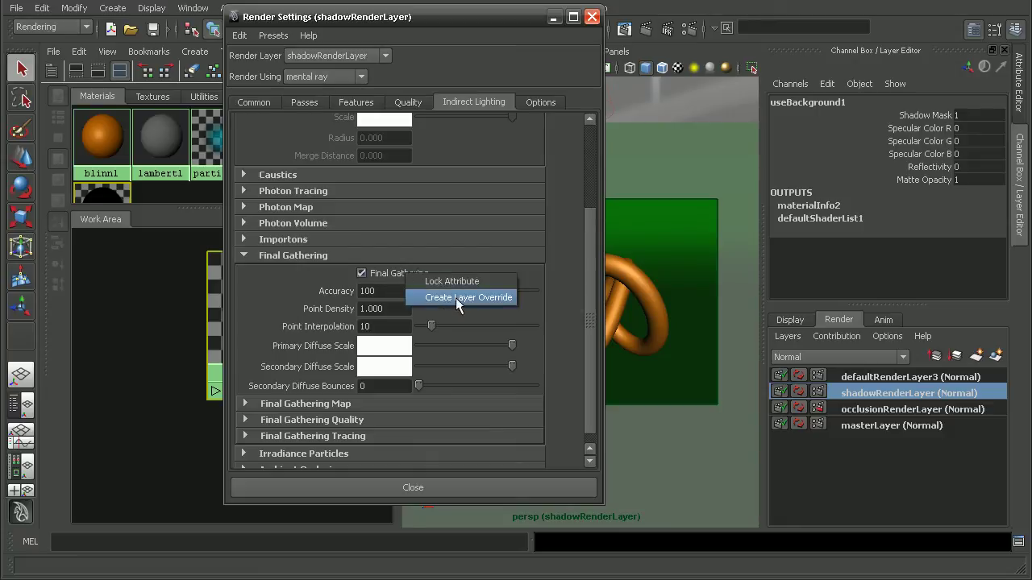
click(484, 298)
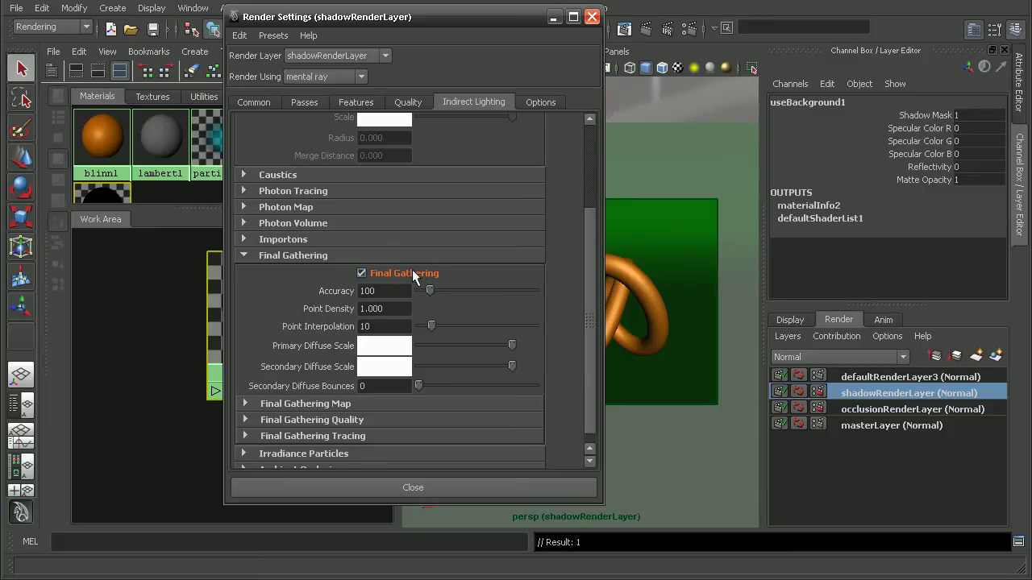
click(398, 273)
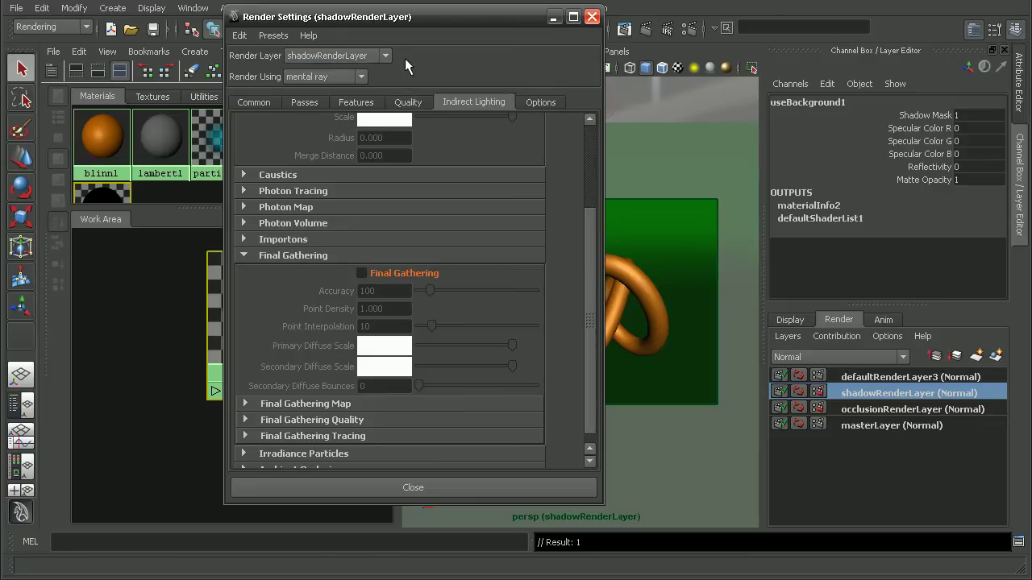
click(507, 487)
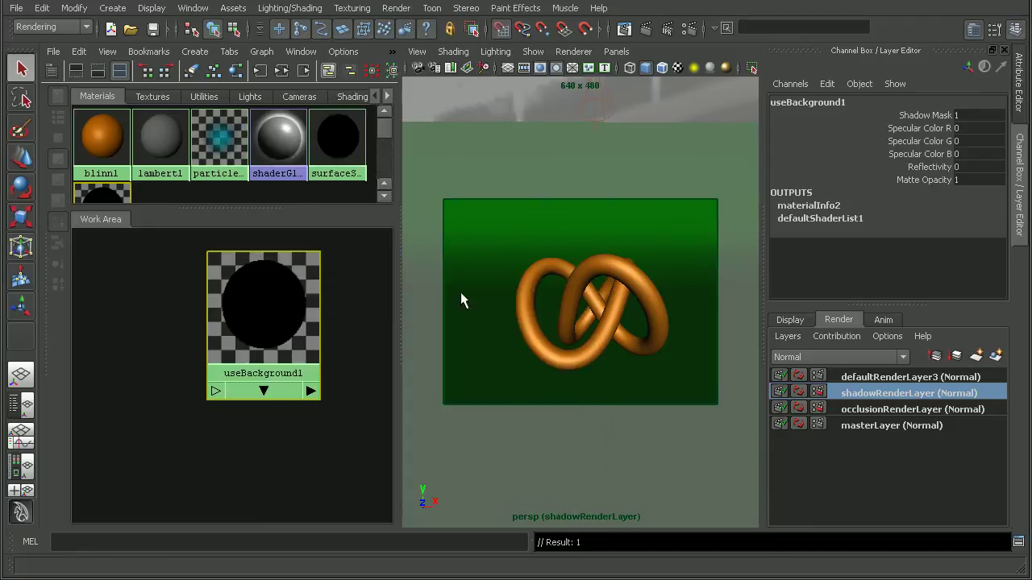
Render shadowRenderLayer without Final Gathering, examine the shadow's alpha close up and at actual size, and compare it with the color channel.
click(643, 29)
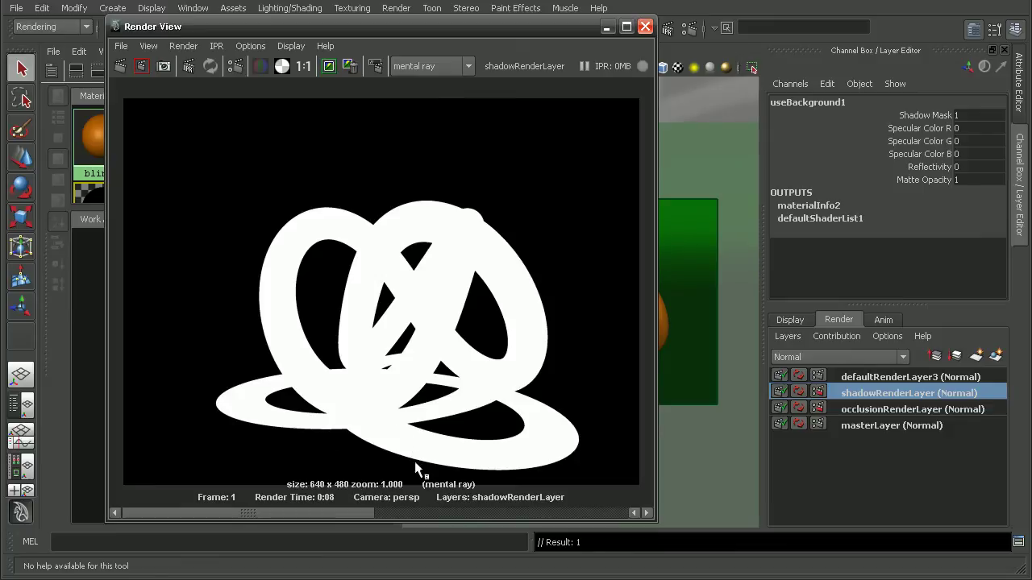
alt+middle_drag(395, 425, 390, 311)
alt+right_drag(389, 311, 452, 331)
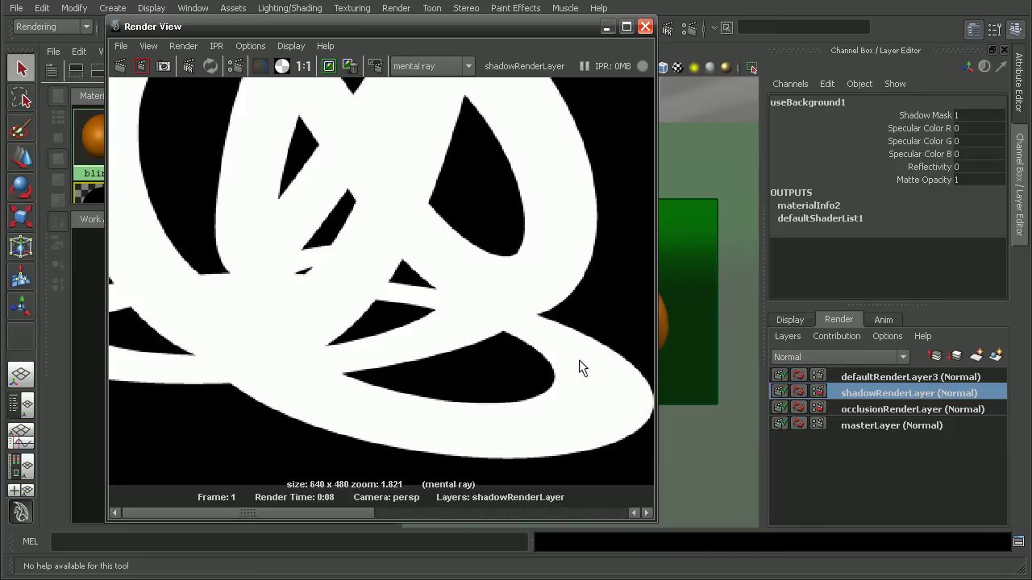
alt+right_drag(424, 282, 357, 224)
click(304, 66)
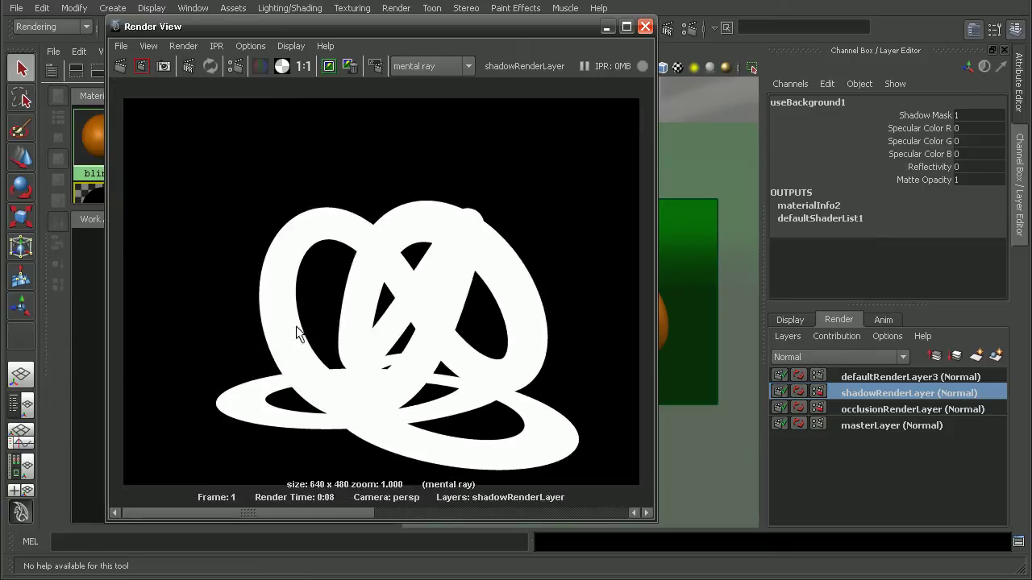
click(265, 67)
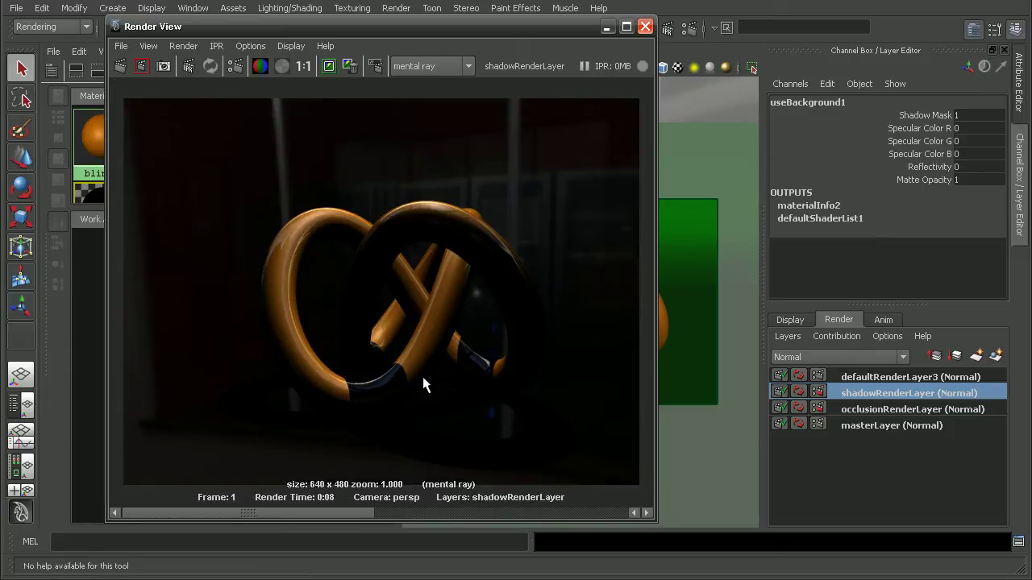
click(281, 66)
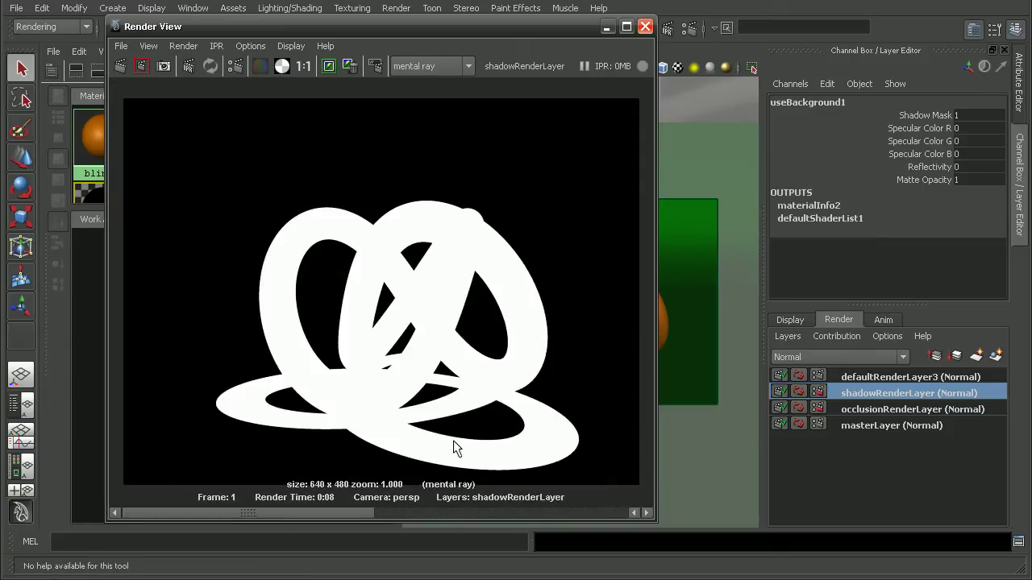
Rename the defaultRenderLayer3 render layer as geometryMatteRenderLayer.
click(847, 378)
double_click(863, 376)
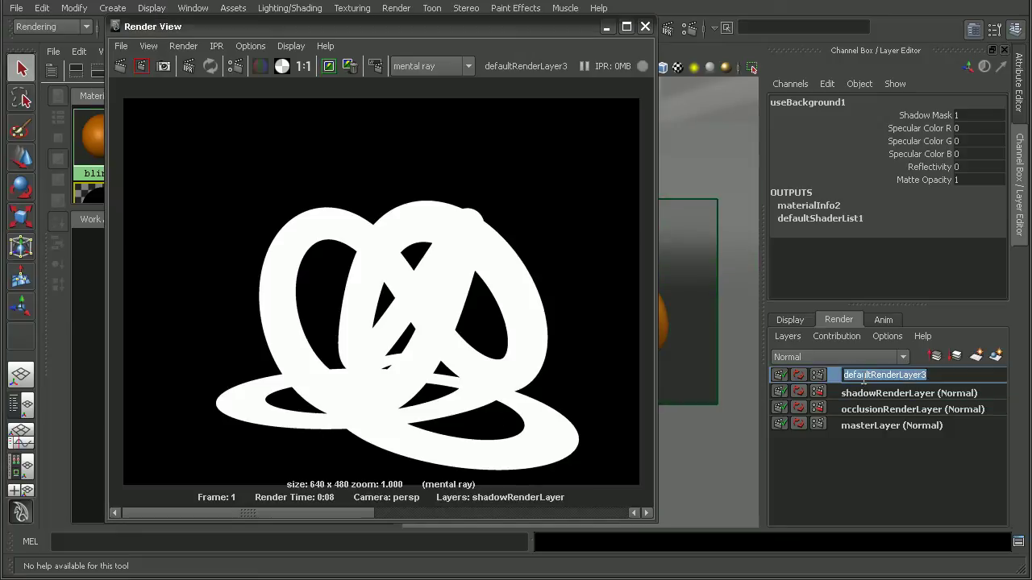
text(geometryMatte)
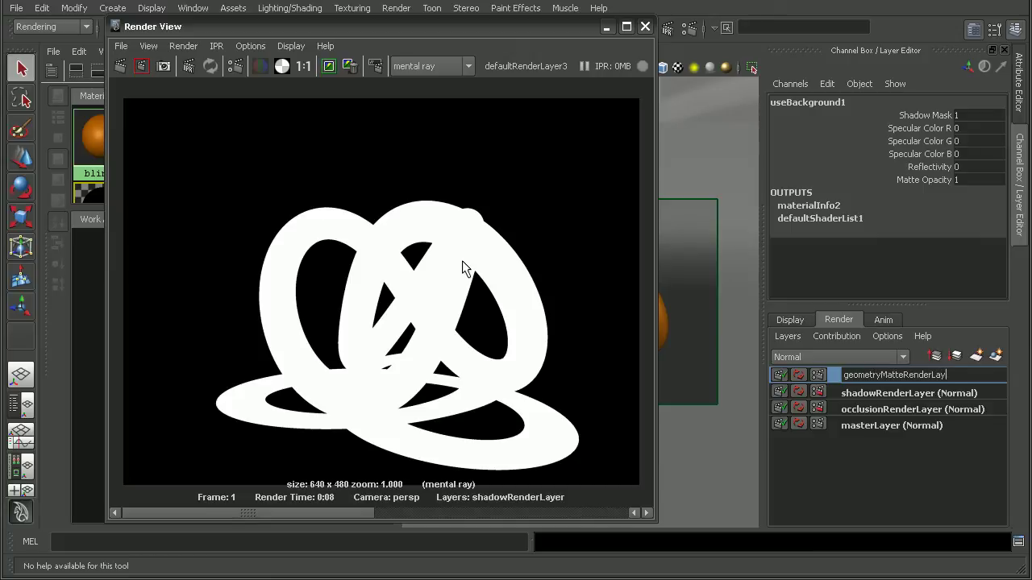
text(r)
key(Return)
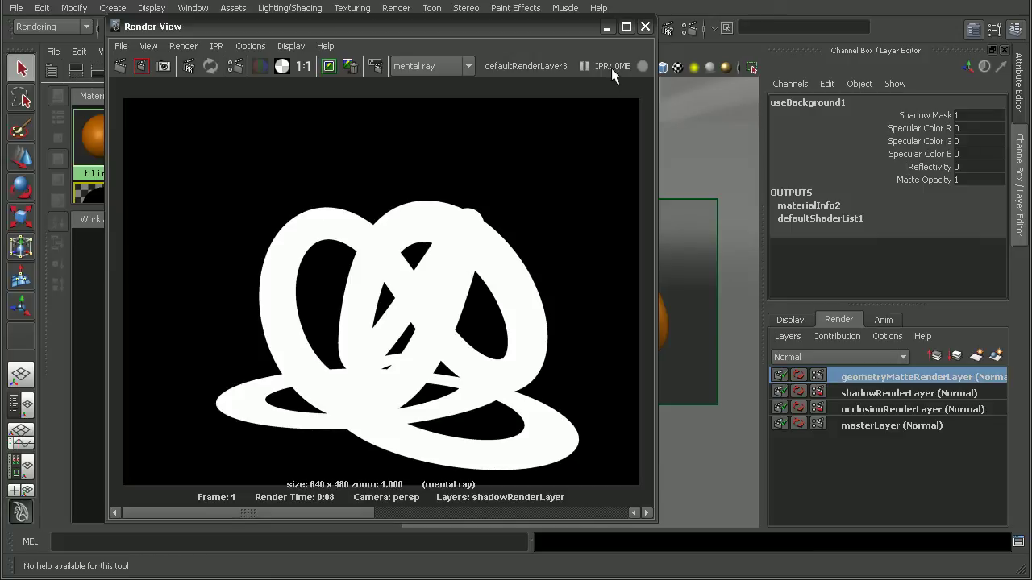
Close the render preview and apply the Geometry Matte preset to geometryMatteRenderLayer.
click(645, 26)
click(637, 294)
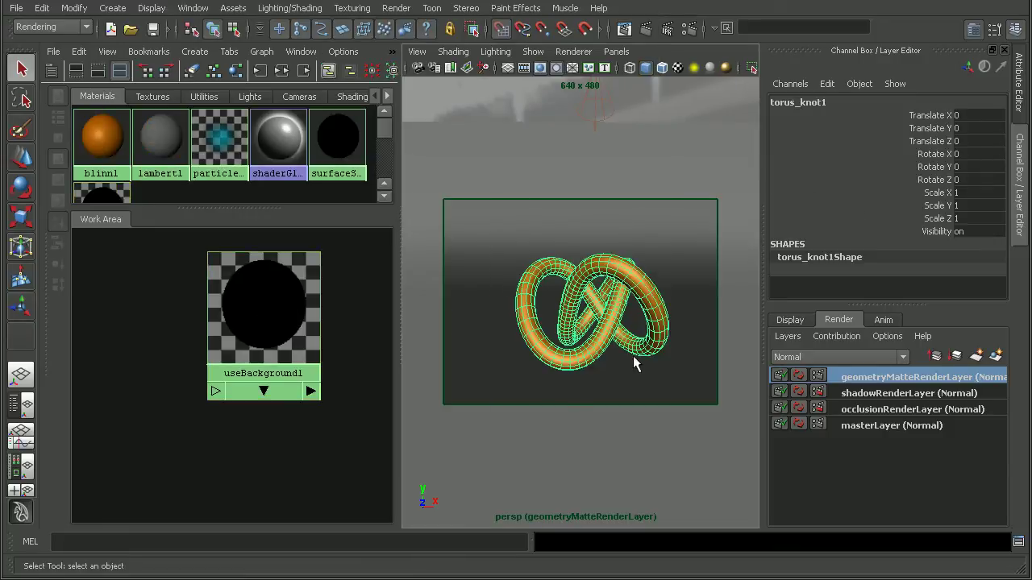
click(793, 337)
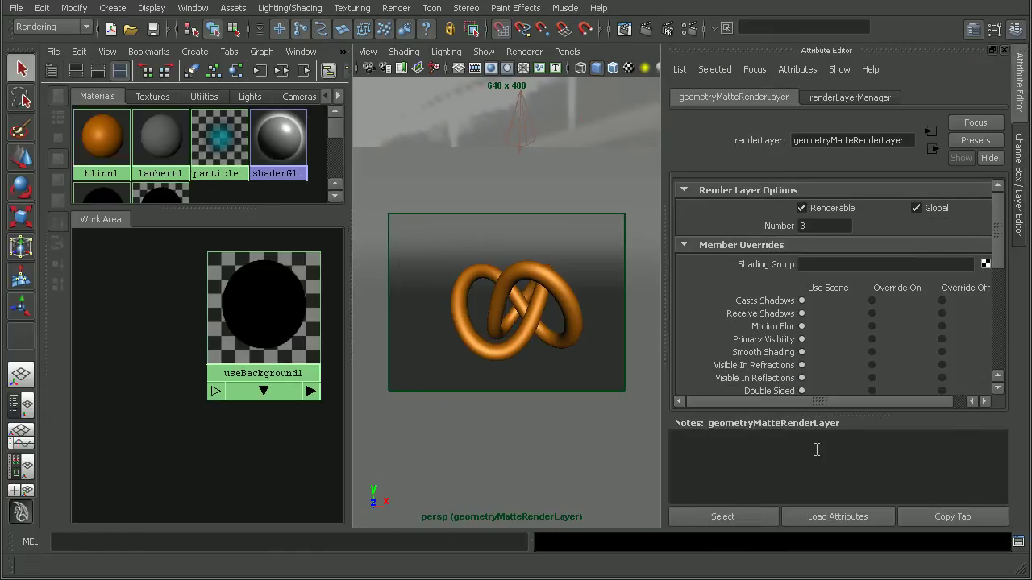
click(811, 454)
click(959, 141)
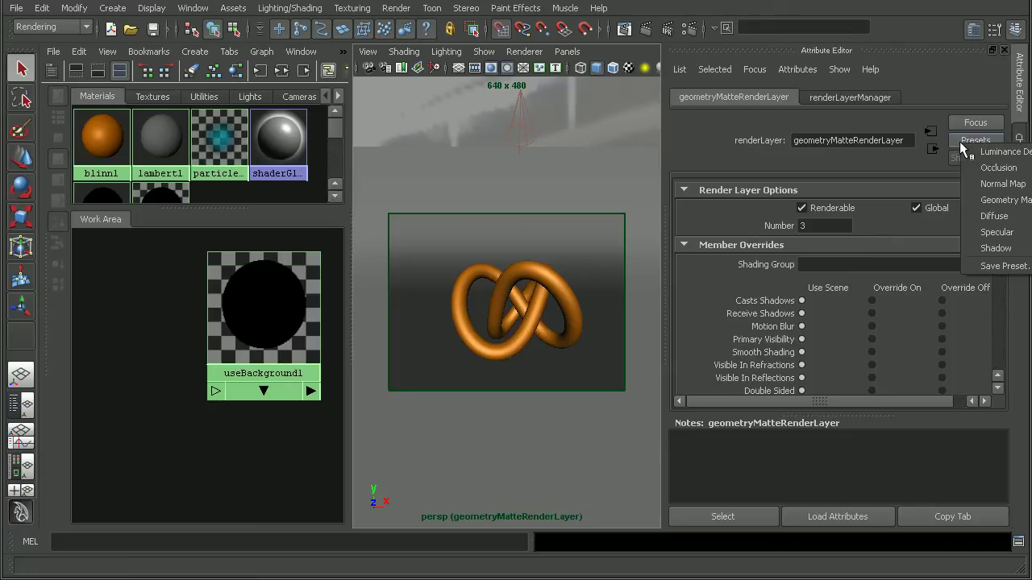
click(973, 199)
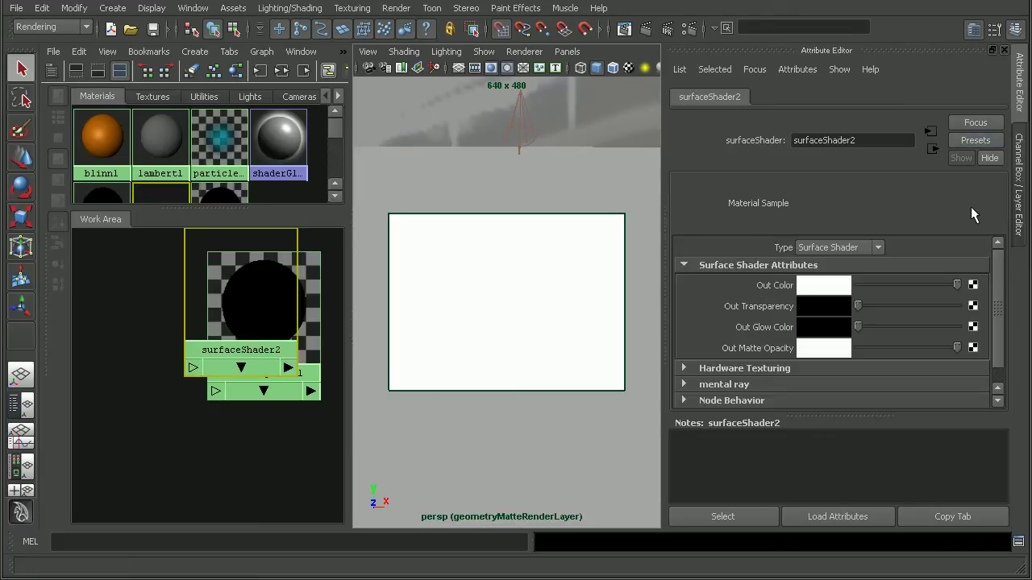
Bring the render layer list back into view and show the Outliner beside the perspective view.
click(1020, 219)
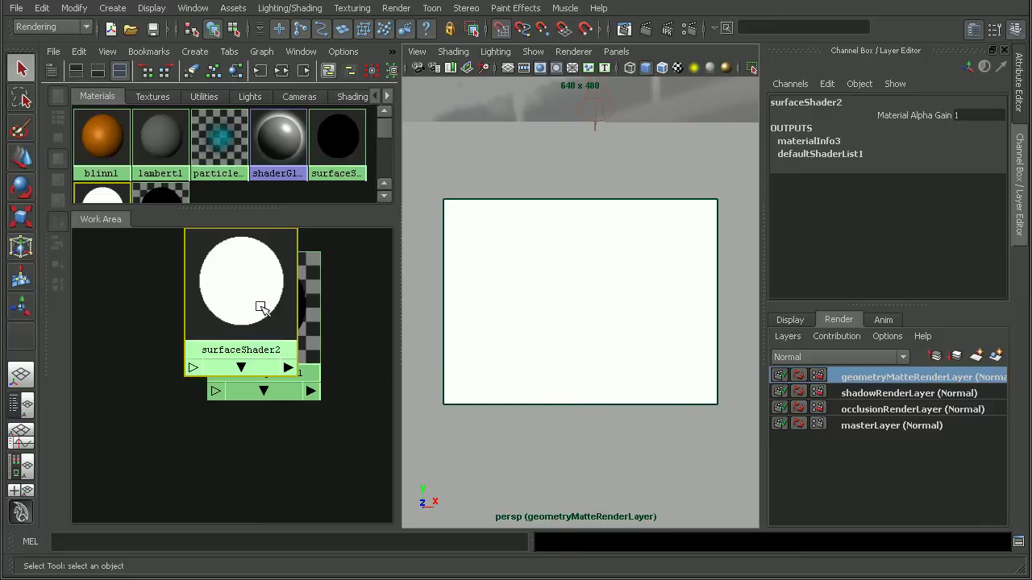
middle_drag(260, 308, 687, 310)
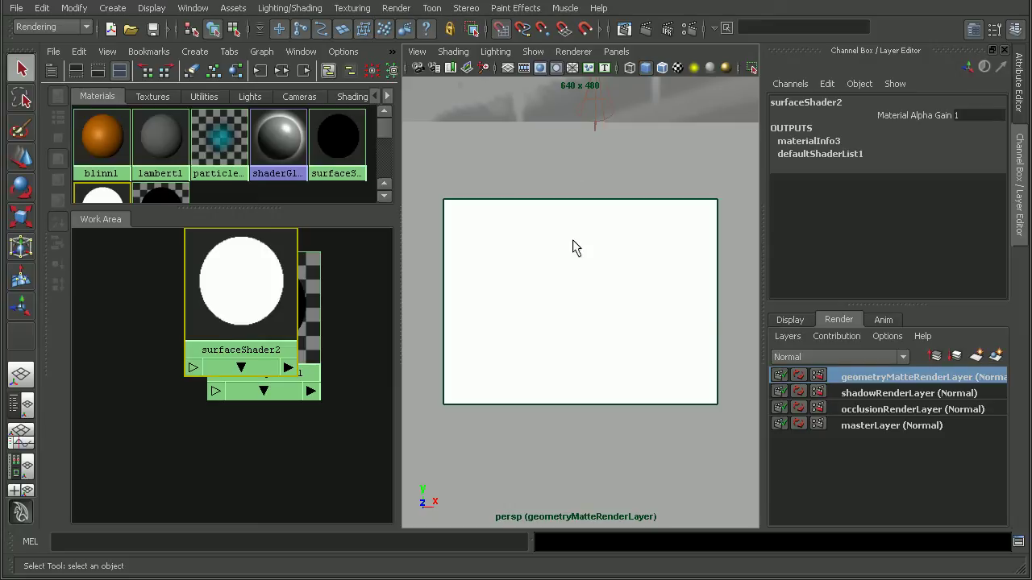
click(591, 292)
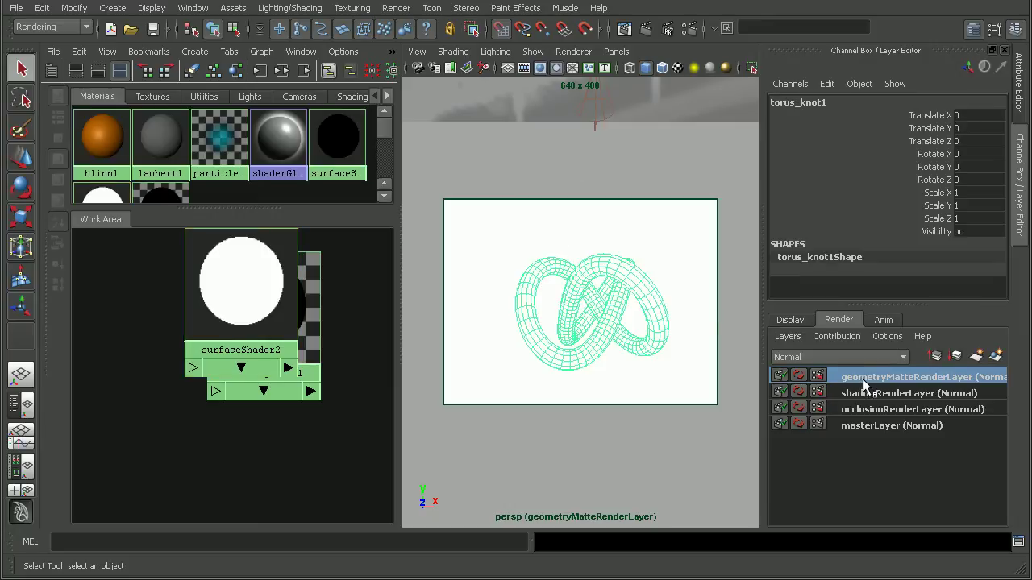
click(24, 404)
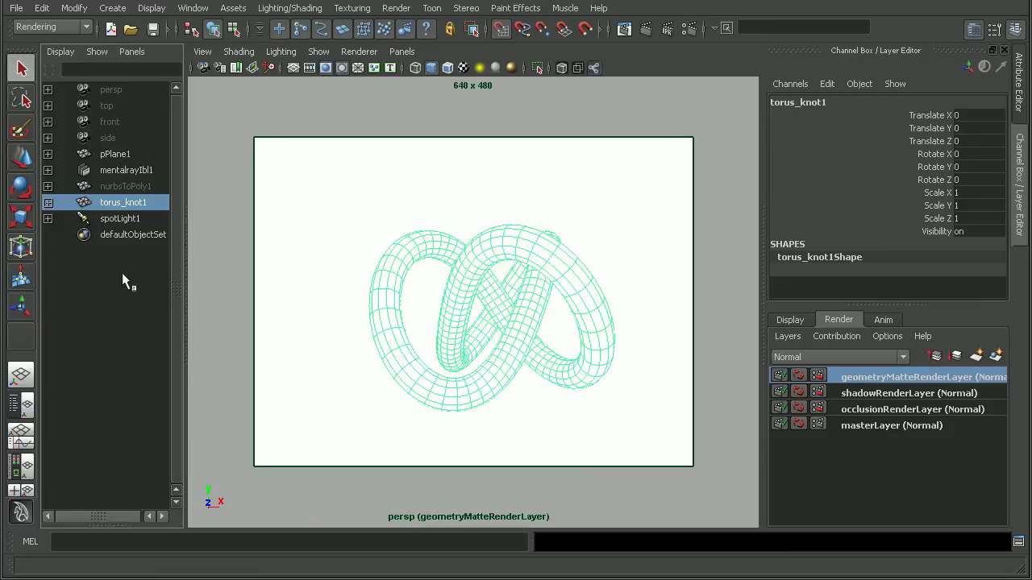
Try to remove pPlane1, mentalrayIbl1, nurbsToPoly1 and spotLight1 from geometryMatteRenderLayer in one go, leaving out torus_knot1.
click(119, 218)
shift+click(118, 162)
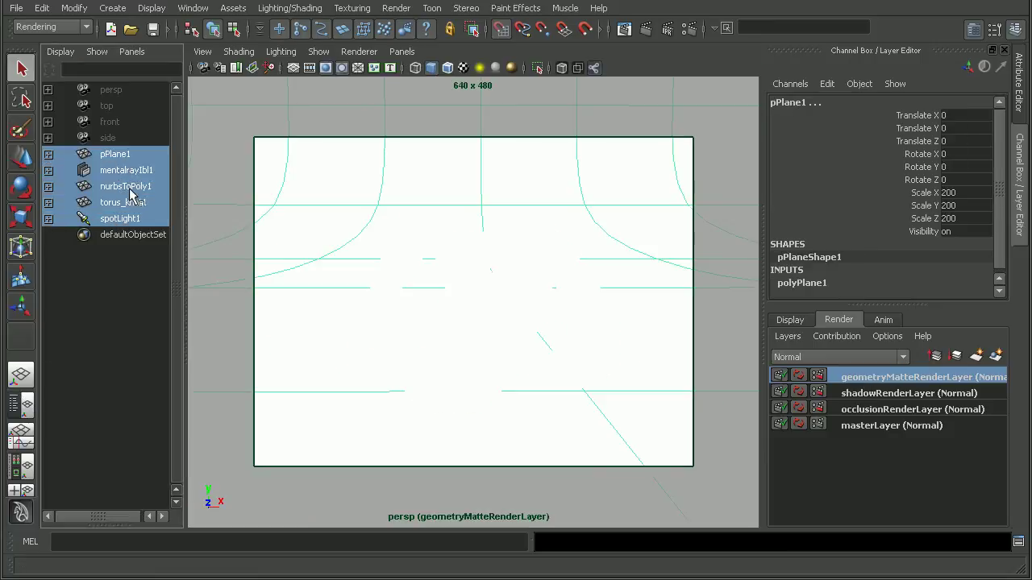
ctrl+click(128, 202)
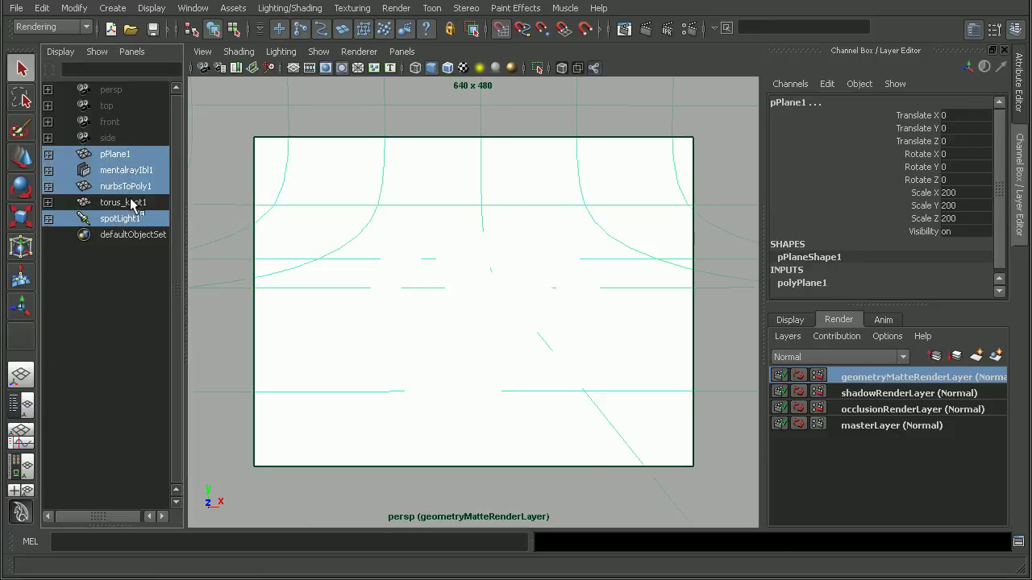
right_click(853, 380)
click(886, 418)
right_click(867, 379)
click(907, 418)
right_click(884, 380)
click(913, 421)
click(737, 336)
right_click(879, 380)
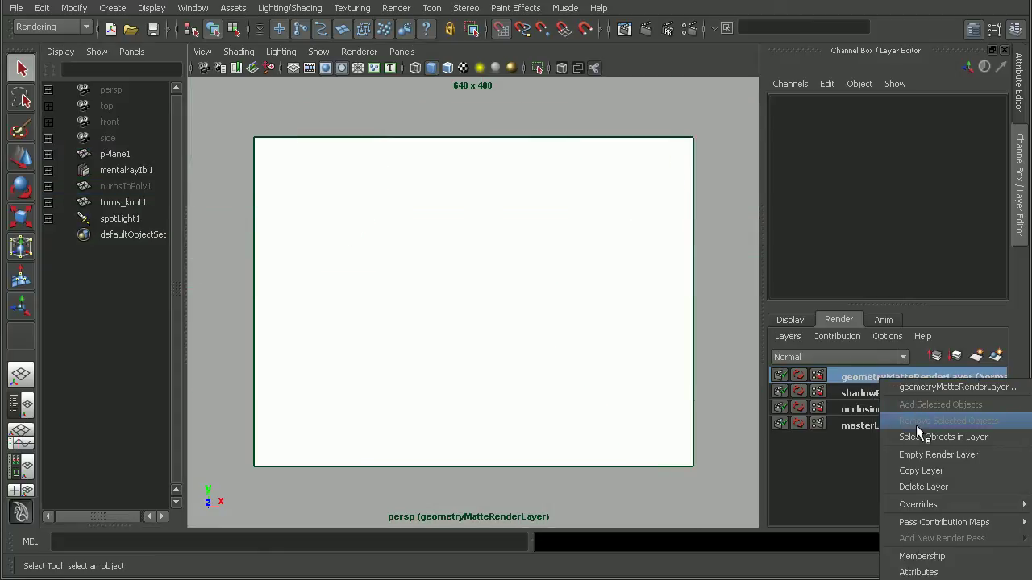
click(854, 381)
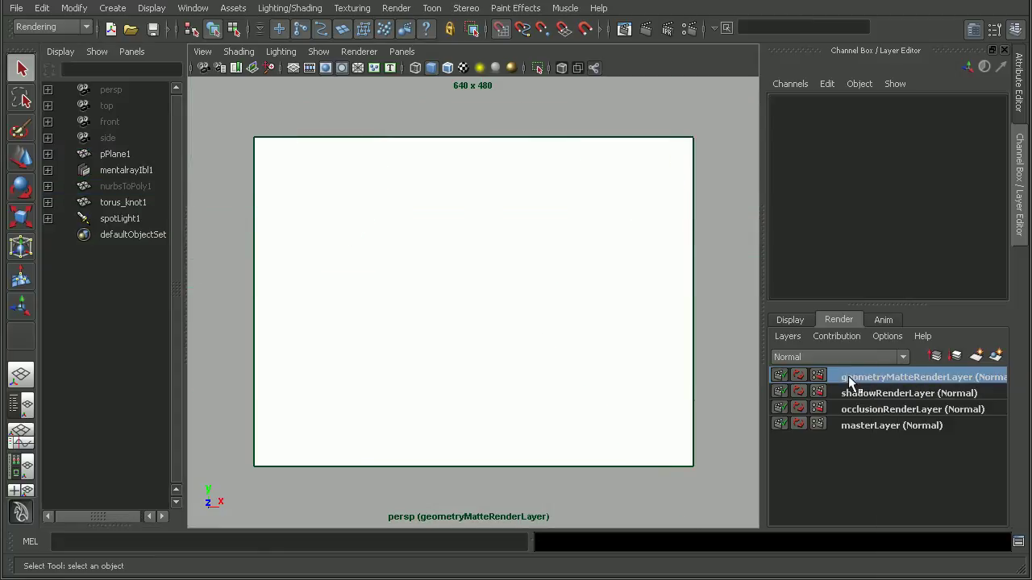
Expand pPlane1 in the Outliner and remove its pPlaneShape1 node from geometryMatteRenderLayer.
click(118, 207)
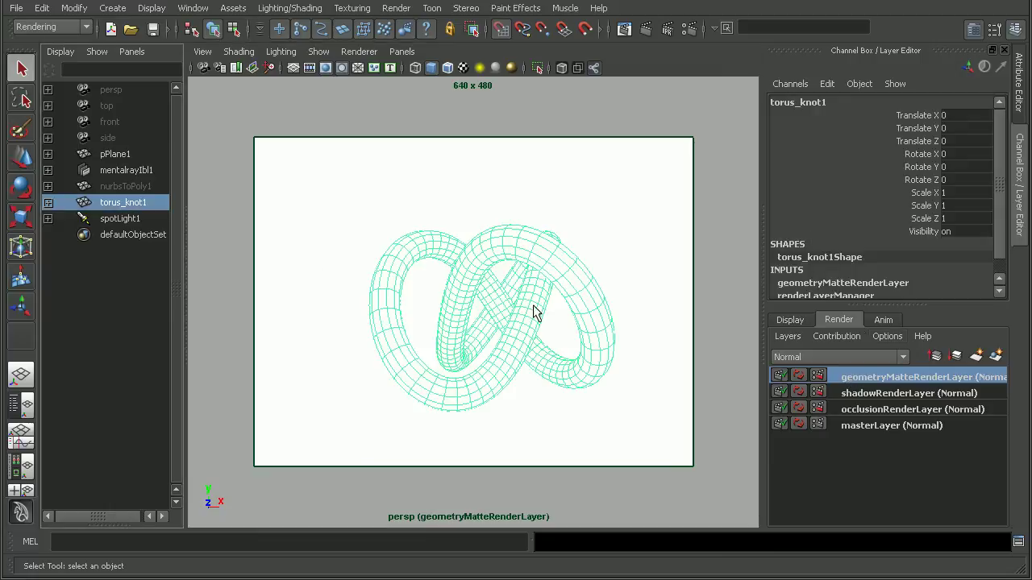
click(120, 219)
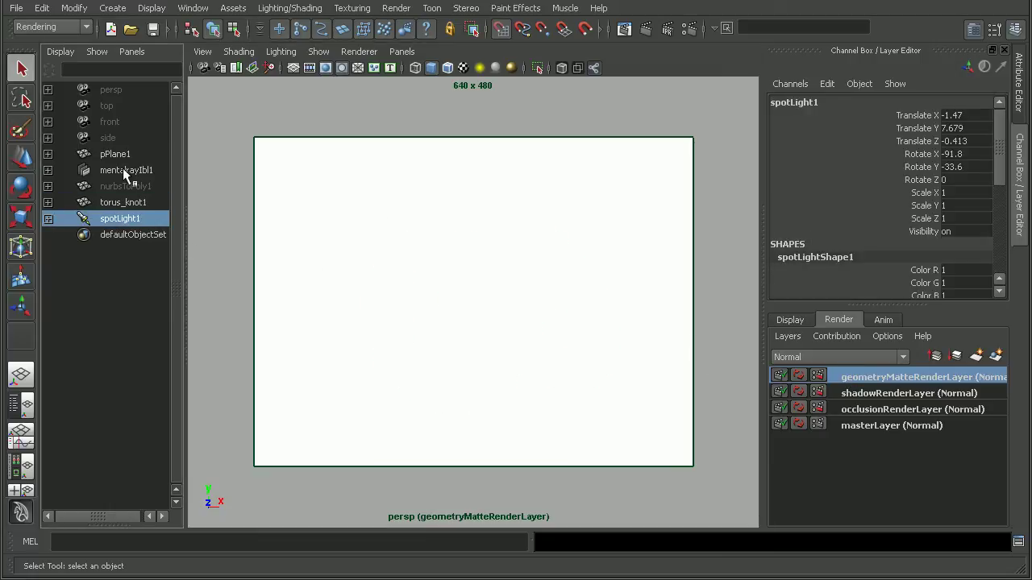
click(47, 154)
click(132, 171)
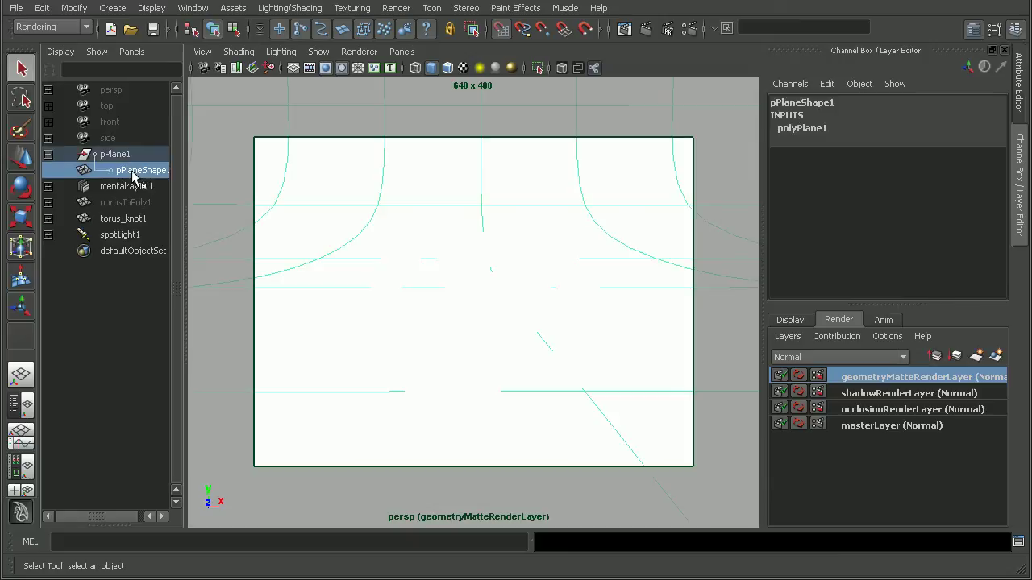
right_click(904, 380)
click(963, 419)
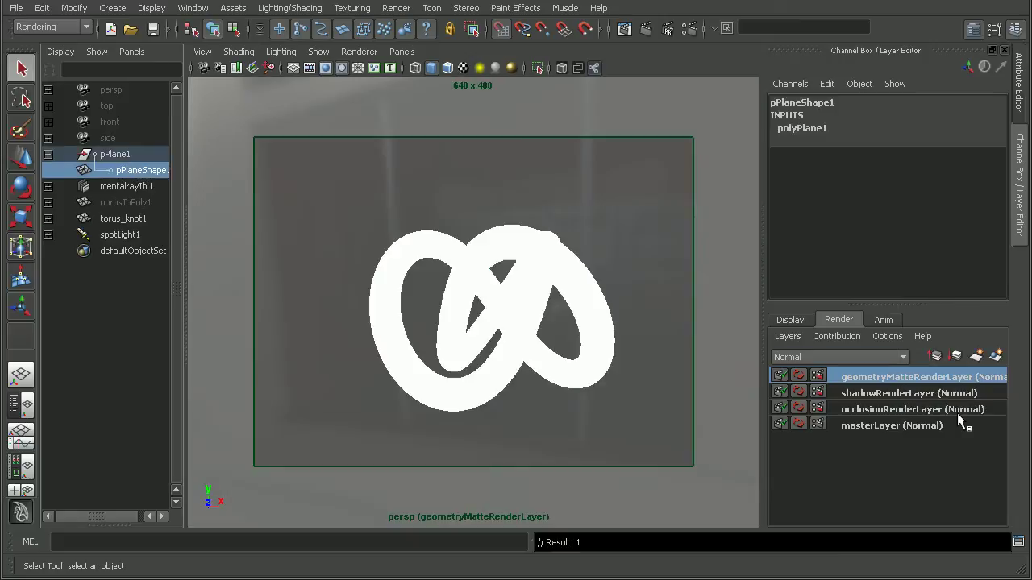
Remove the mentalrayIbl1 environment from geometryMatteRenderLayer.
click(366, 188)
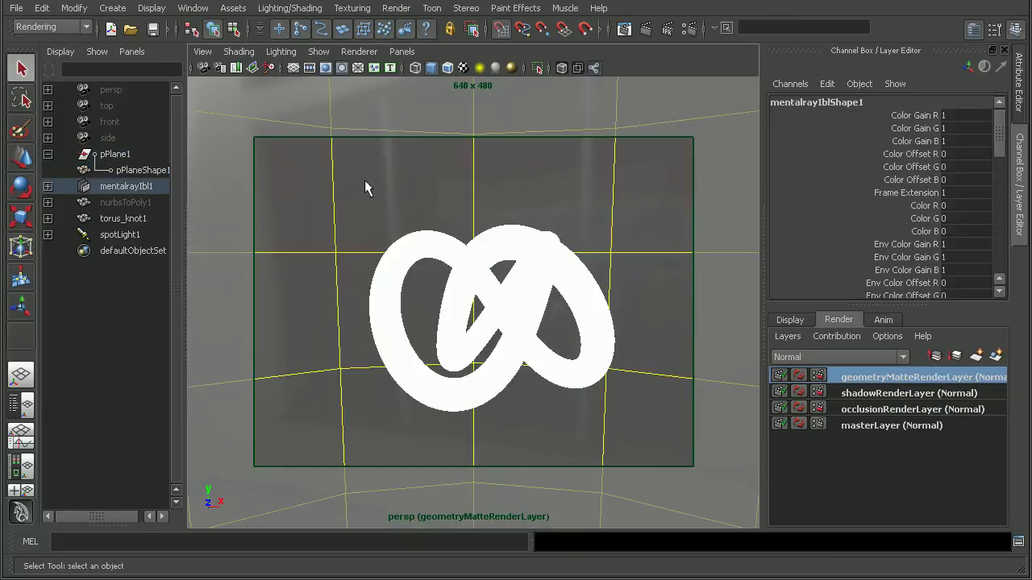
right_click(851, 375)
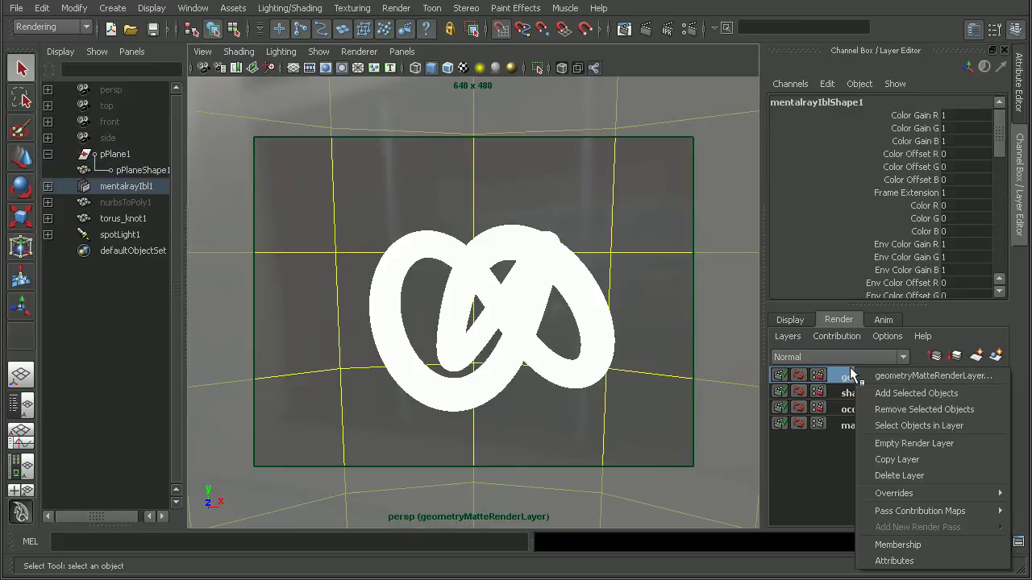
click(875, 419)
Remove spotLight1 and its spotLightShape1 node from geometryMatteRenderLayer.
click(117, 233)
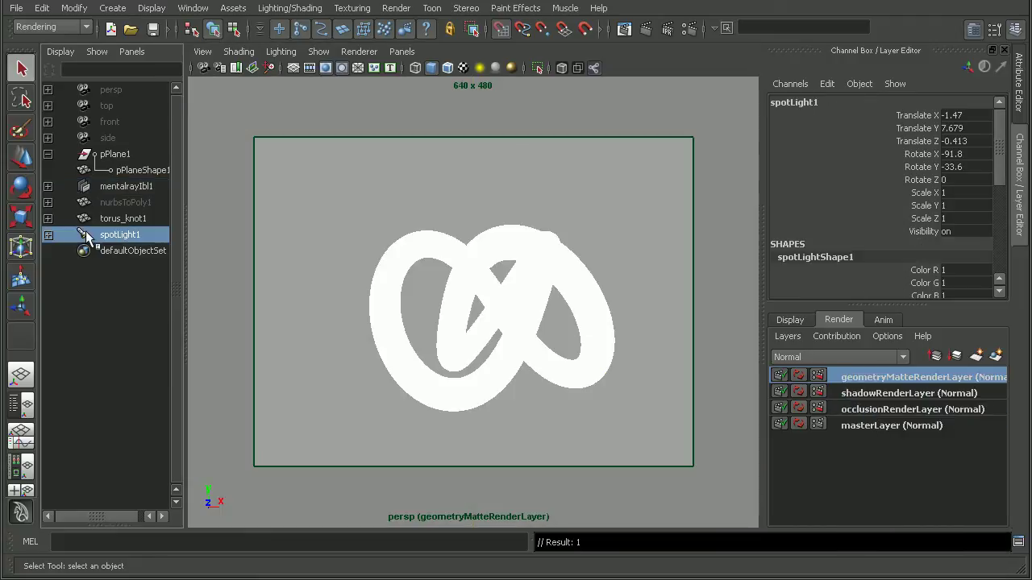
right_click(894, 383)
click(942, 423)
click(48, 234)
click(141, 254)
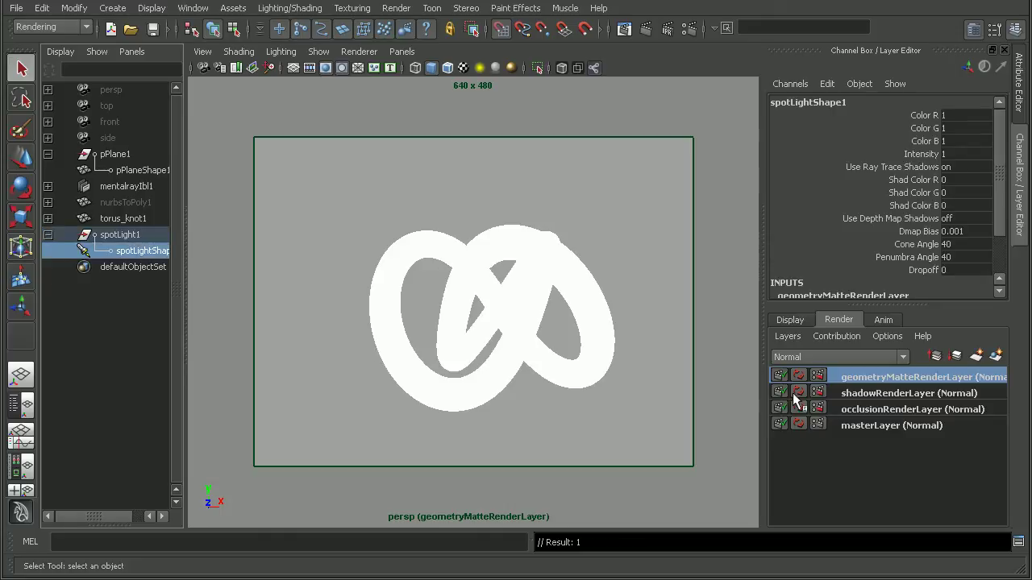
right_click(860, 379)
click(900, 419)
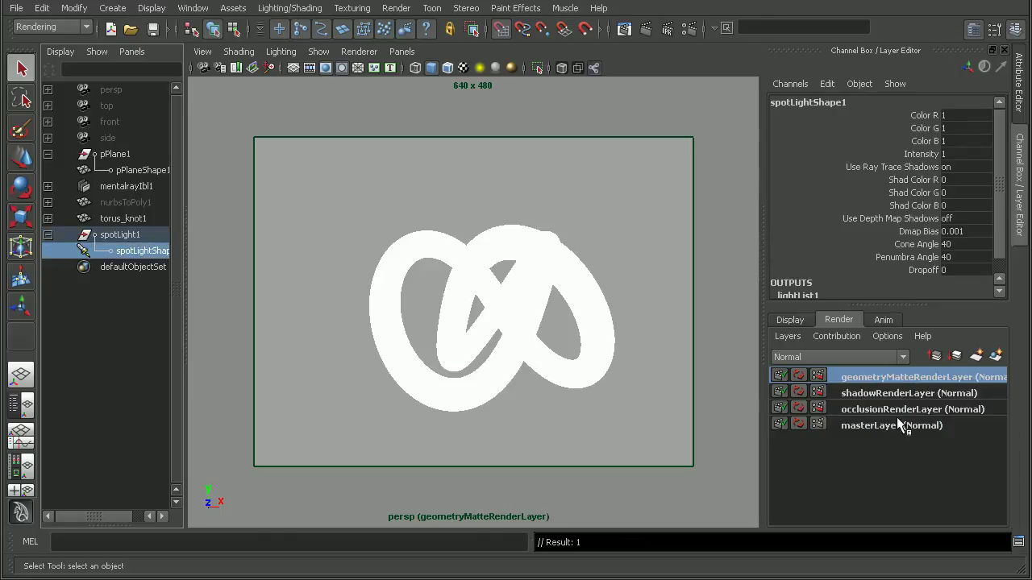
Render the knot in geometryMatteRenderLayer with Maya Software and compare its alpha and color channels.
click(535, 257)
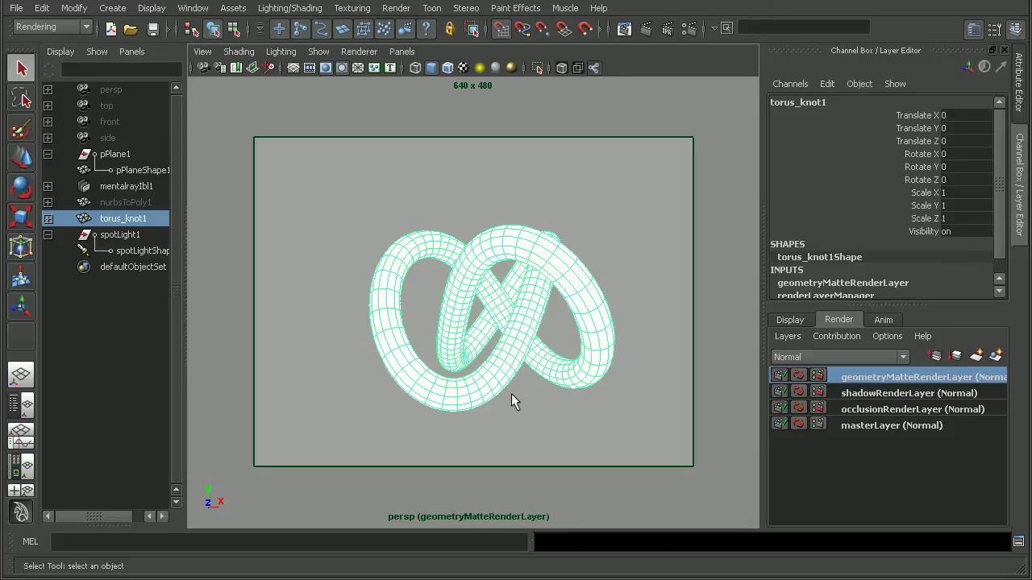
click(626, 29)
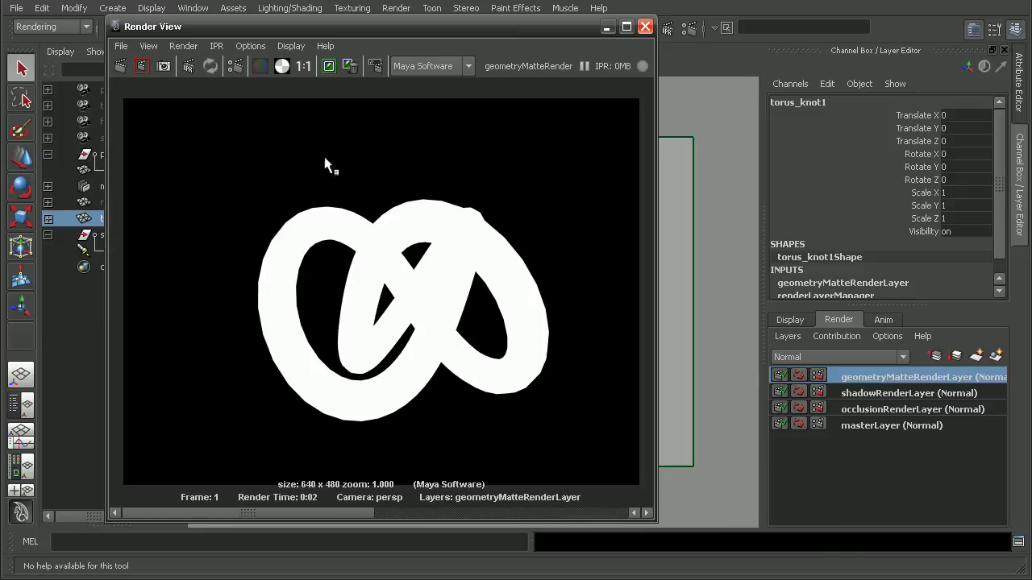
click(260, 66)
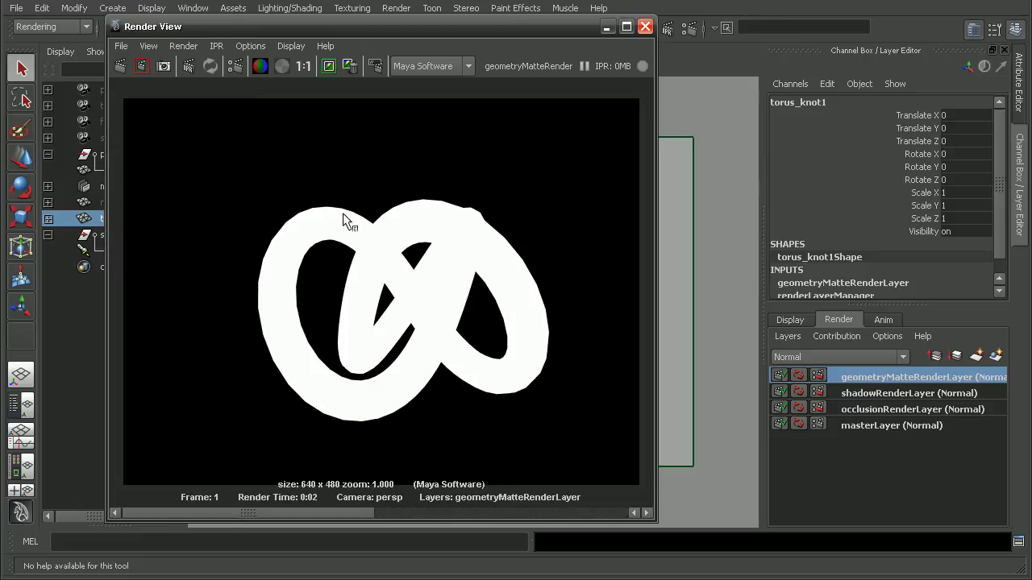
Set the render output's file name prefix to occlusionShadow and its image format to PSD Layered (psd).
click(235, 67)
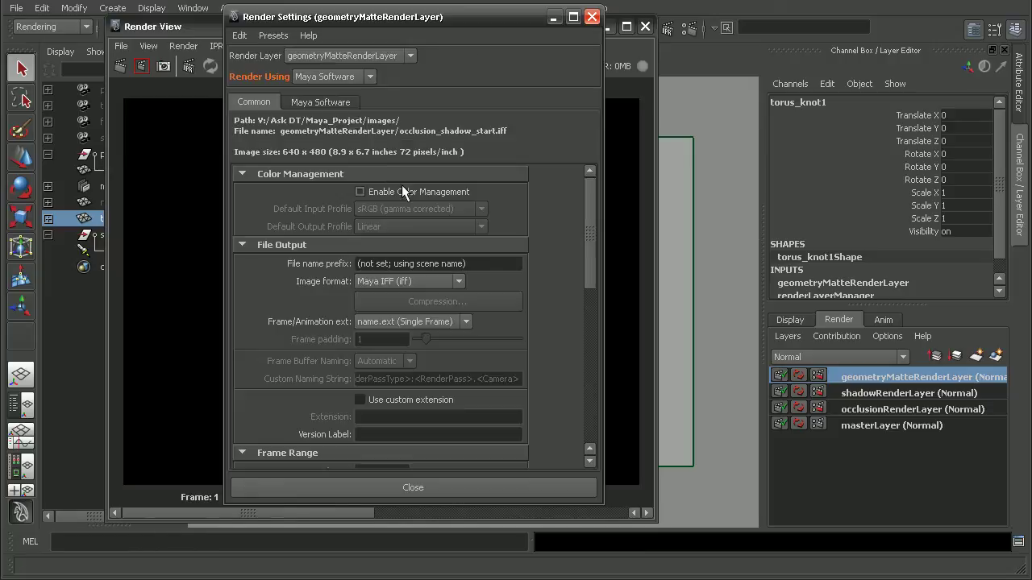
drag(493, 263, 244, 265)
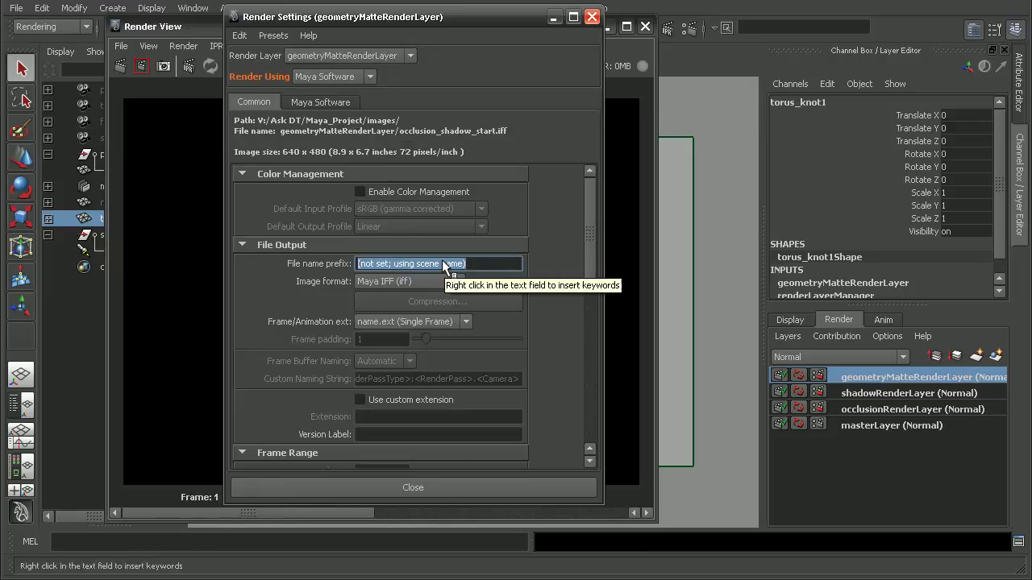
text(occlusionShadow)
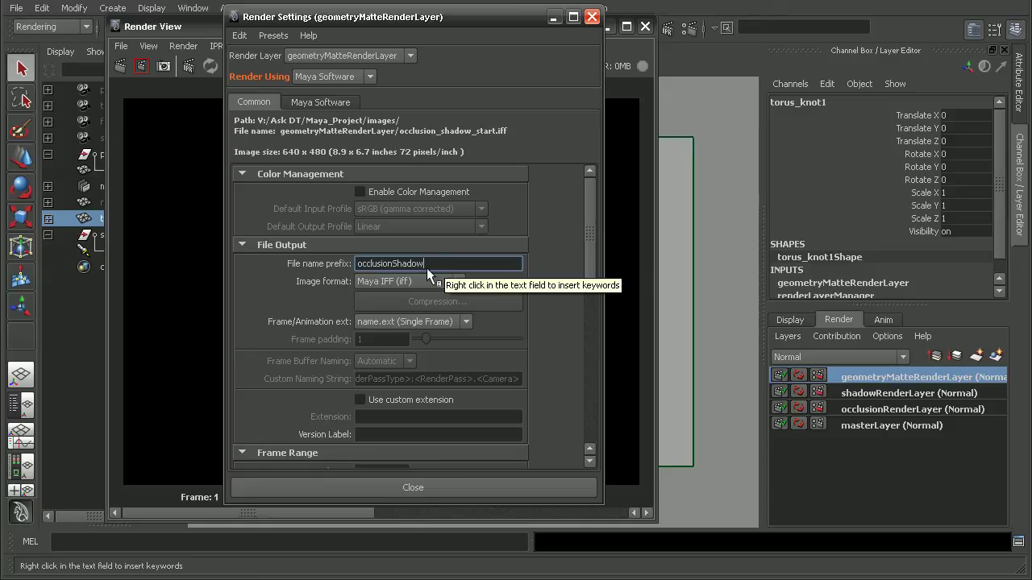
click(429, 279)
click(428, 280)
click(428, 280)
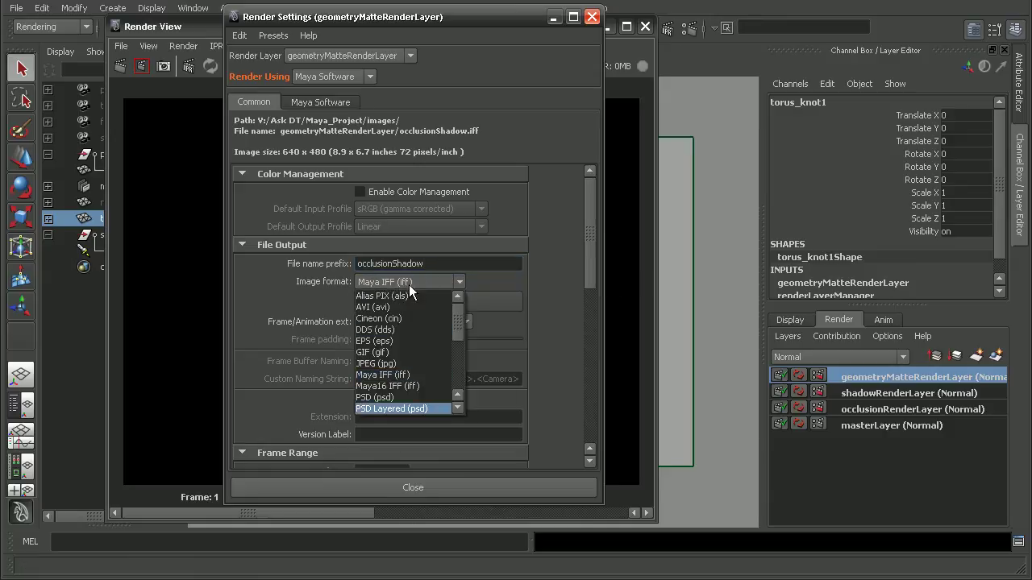
click(390, 408)
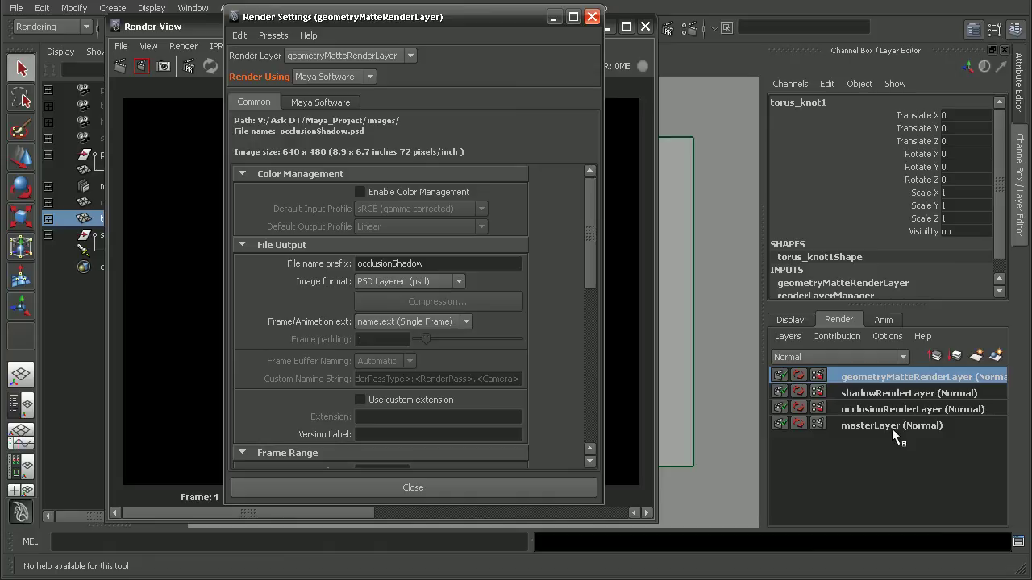
click(498, 488)
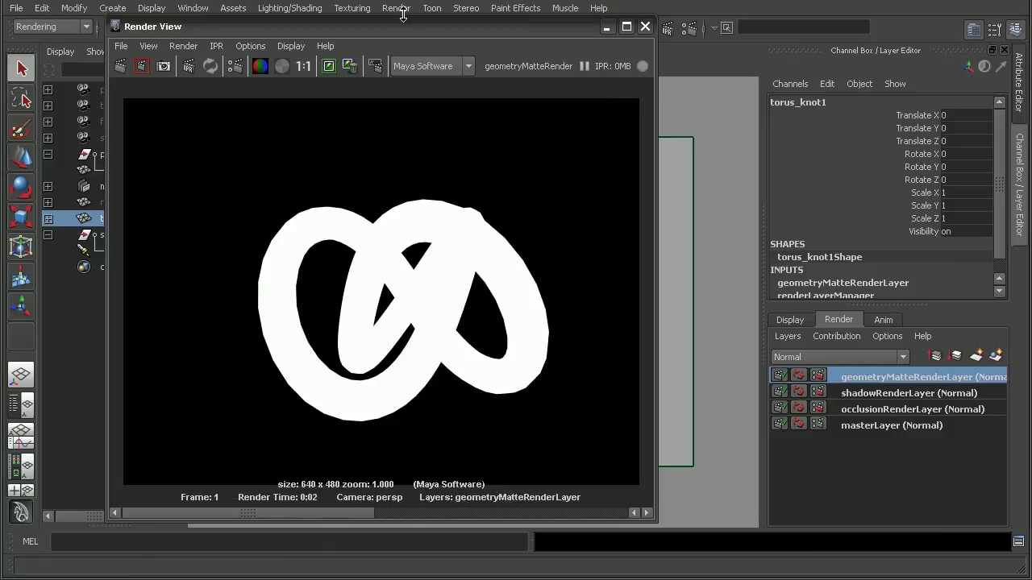
Close the render preview and batch render all the render layers to the layered PSD.
drag(410, 20, 422, 35)
click(660, 43)
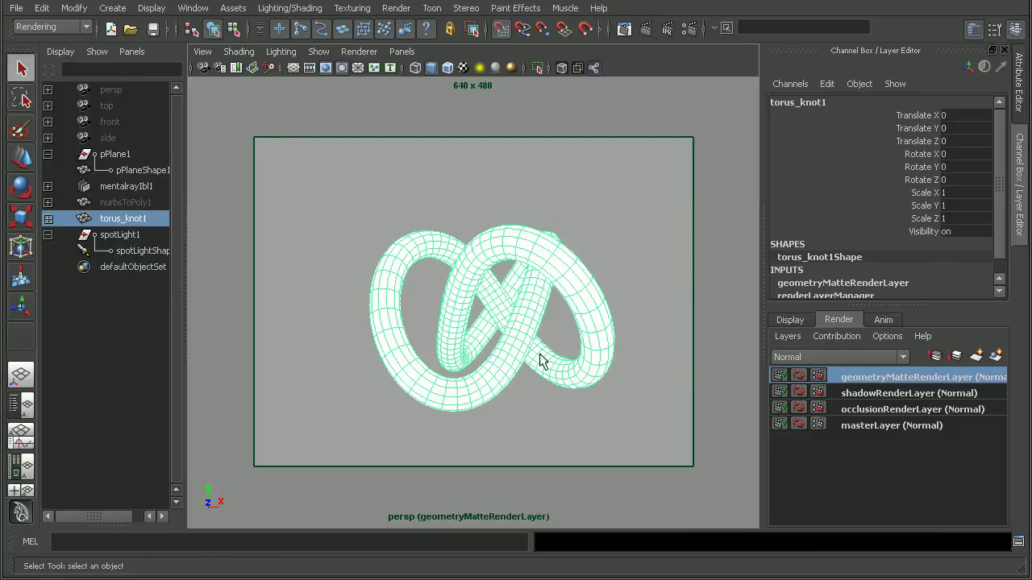
click(402, 9)
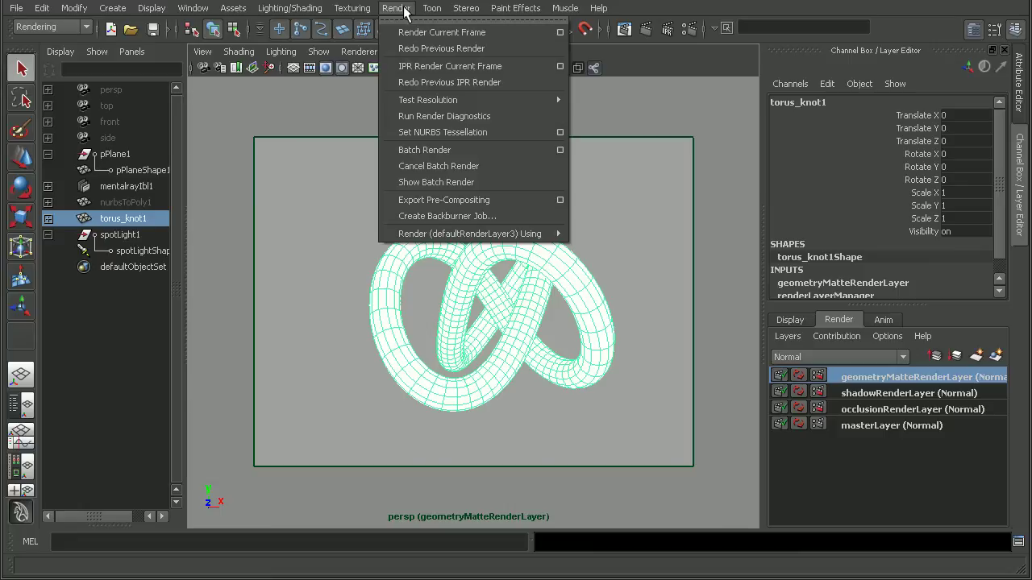
click(445, 150)
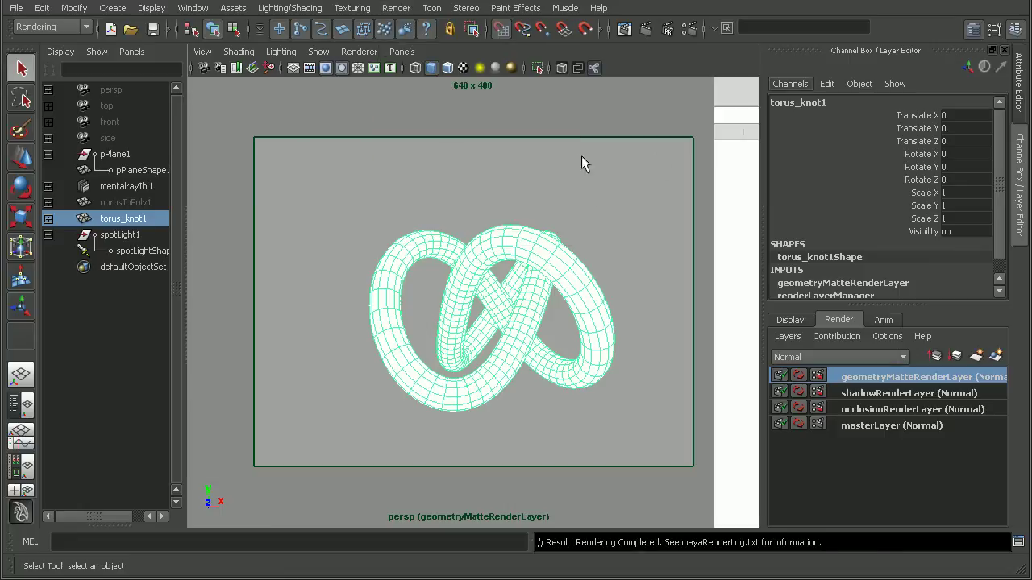
Switch to Photoshop and open the occlusionShadow PSD from the Maya project's images folder.
key(alt+Tab)
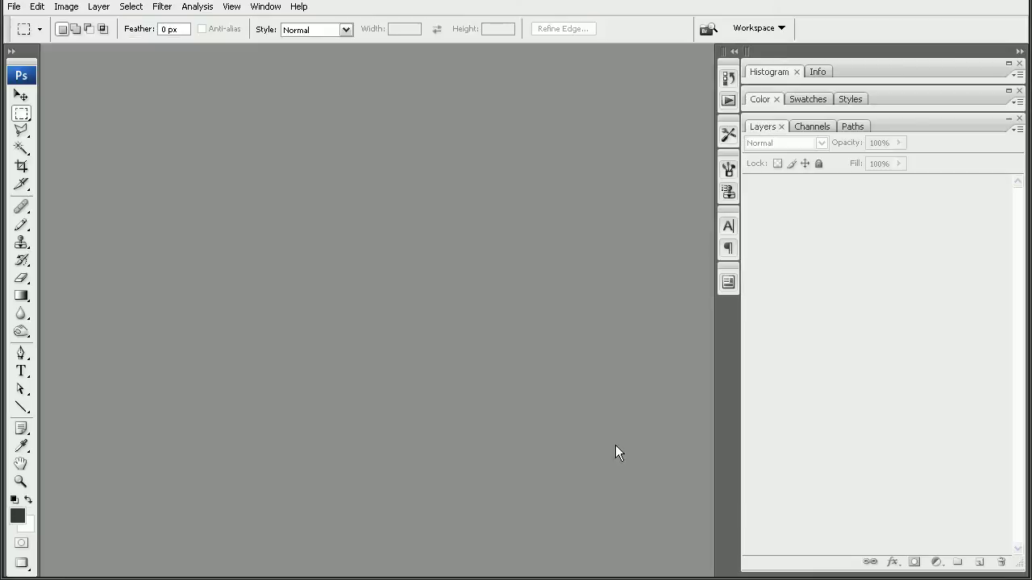
key(alt+Tab)
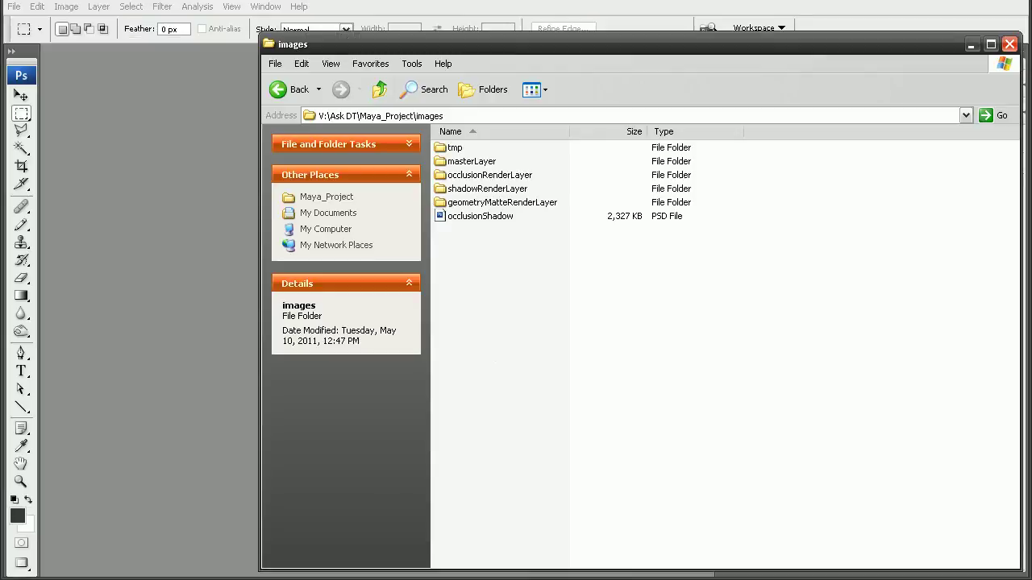
drag(475, 216, 177, 213)
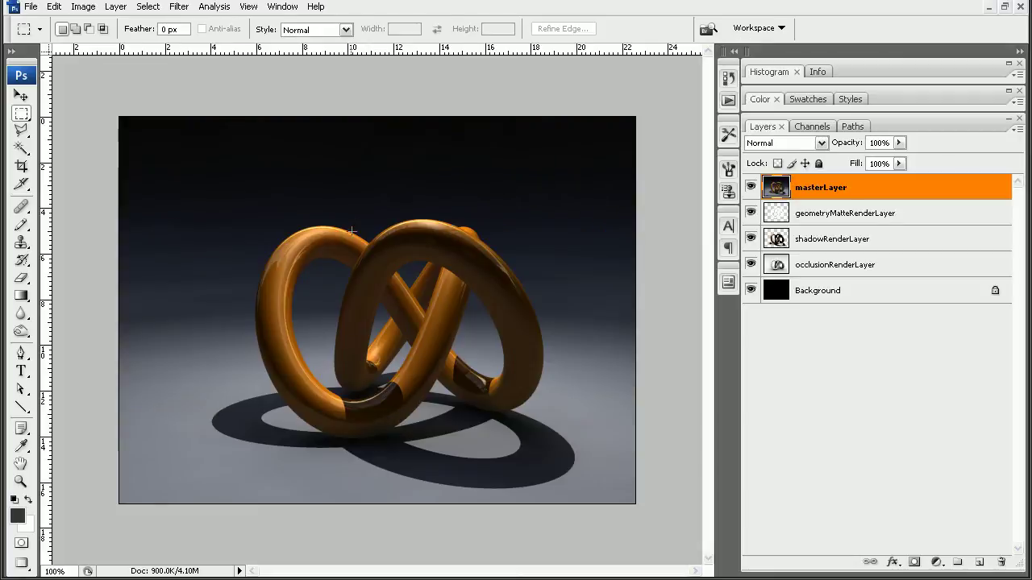
Hide masterLayer and geometryMatteRenderLayer, checking the matte, shadow and occlusion layers one by one.
click(750, 188)
click(795, 213)
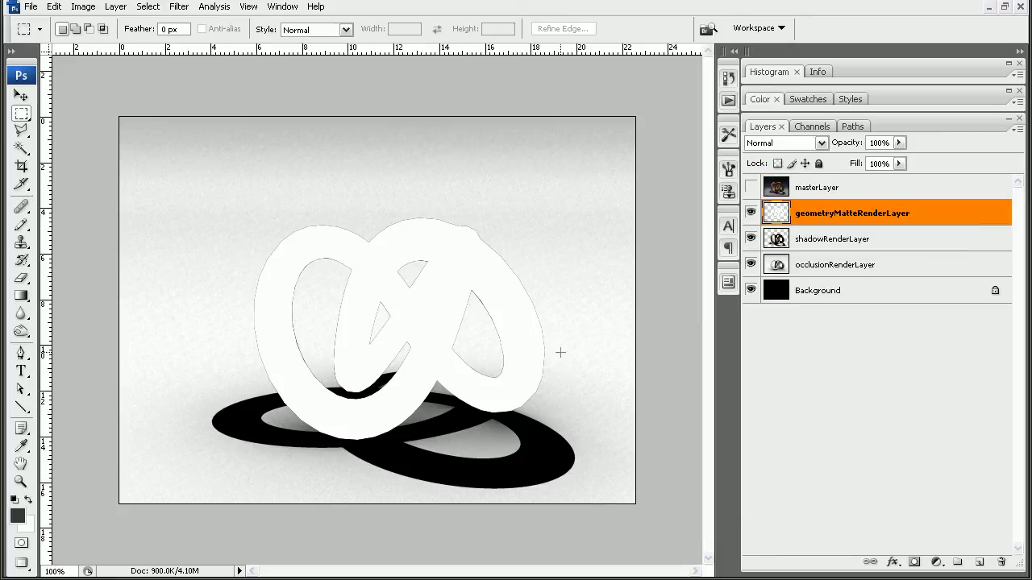
click(751, 213)
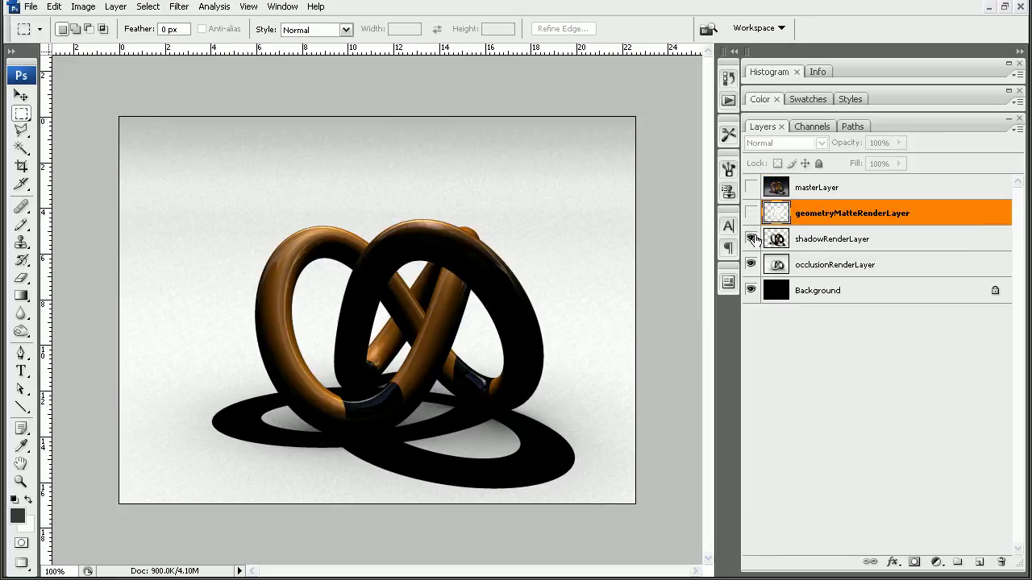
click(751, 239)
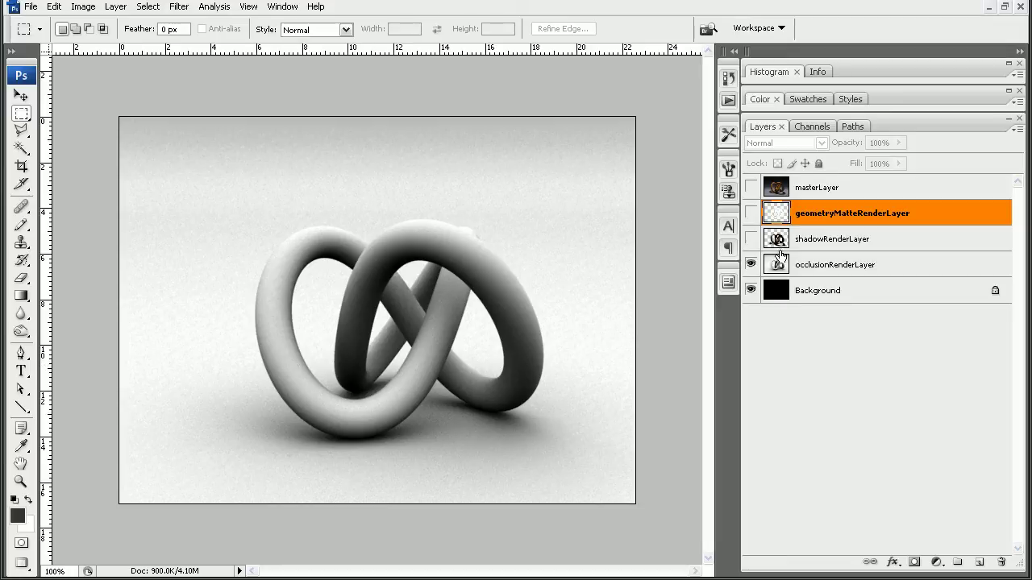
click(823, 240)
click(751, 239)
click(751, 238)
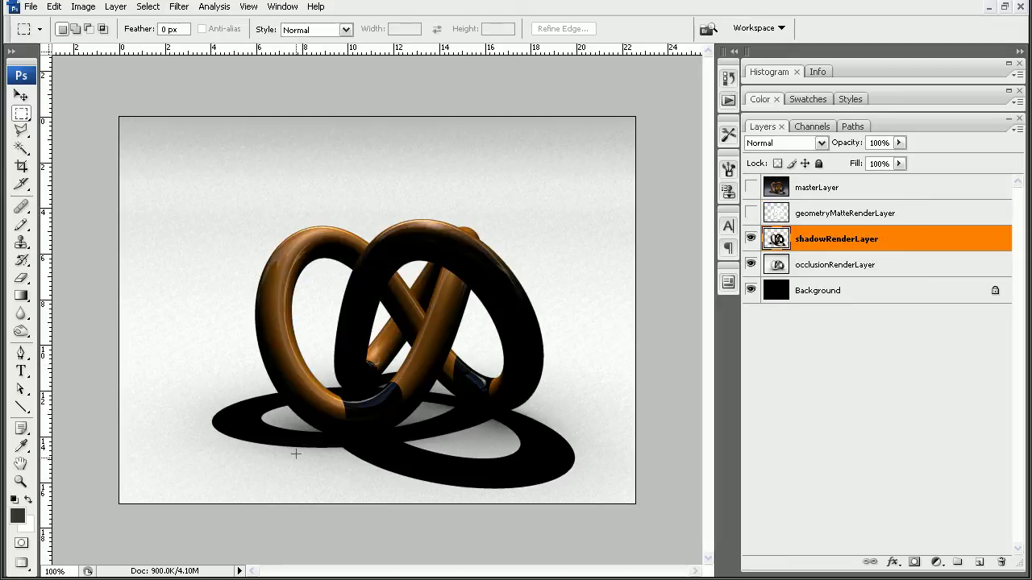
Show geometryMatteRenderLayer and load its knot shape as a selection.
click(751, 213)
click(819, 210)
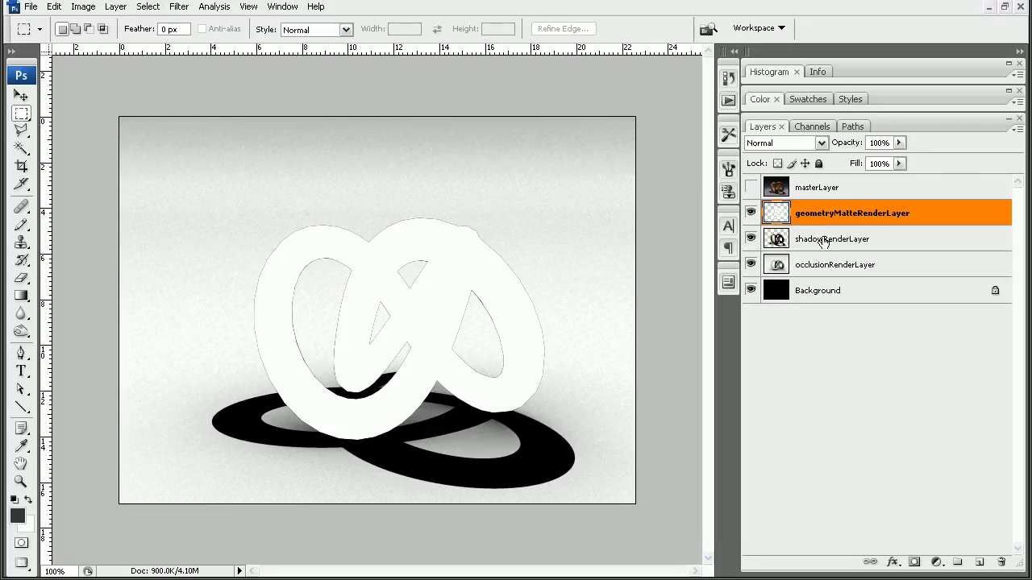
ctrl+click(779, 215)
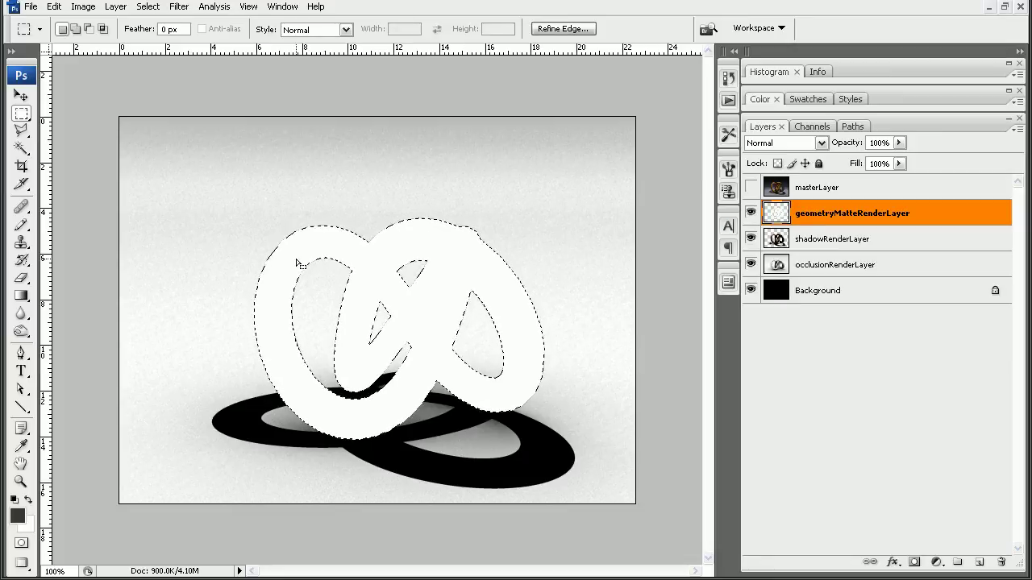
Hide geometryMatteRenderLayer and mask the knot out of shadowRenderLayer with an inverted layer mask made from the selection.
click(750, 215)
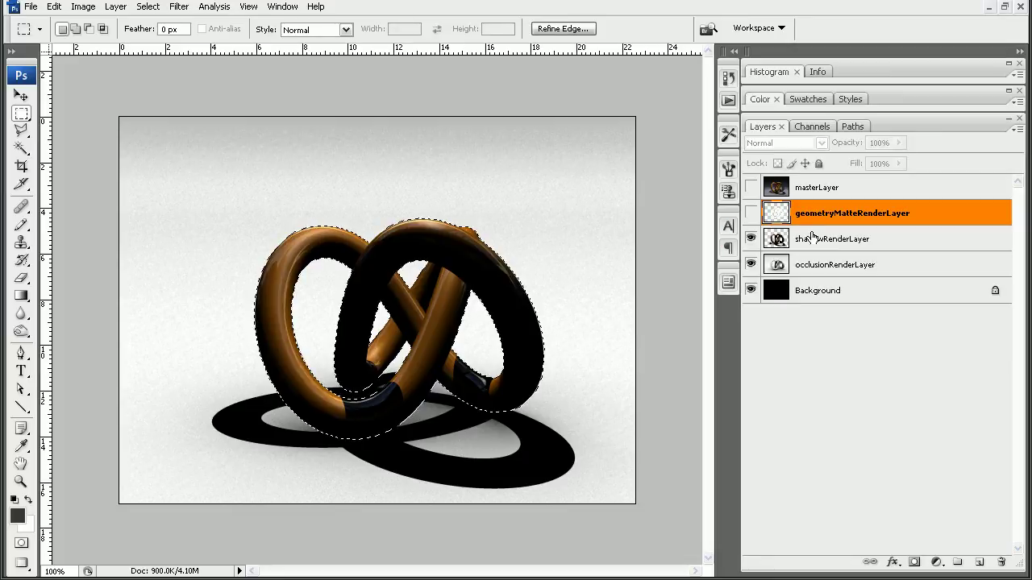
click(822, 239)
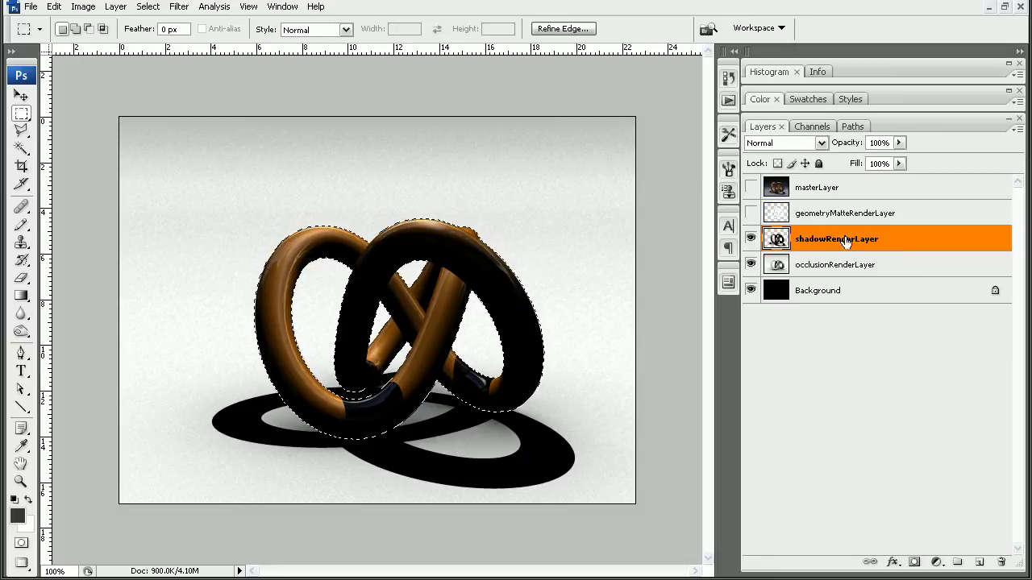
click(915, 563)
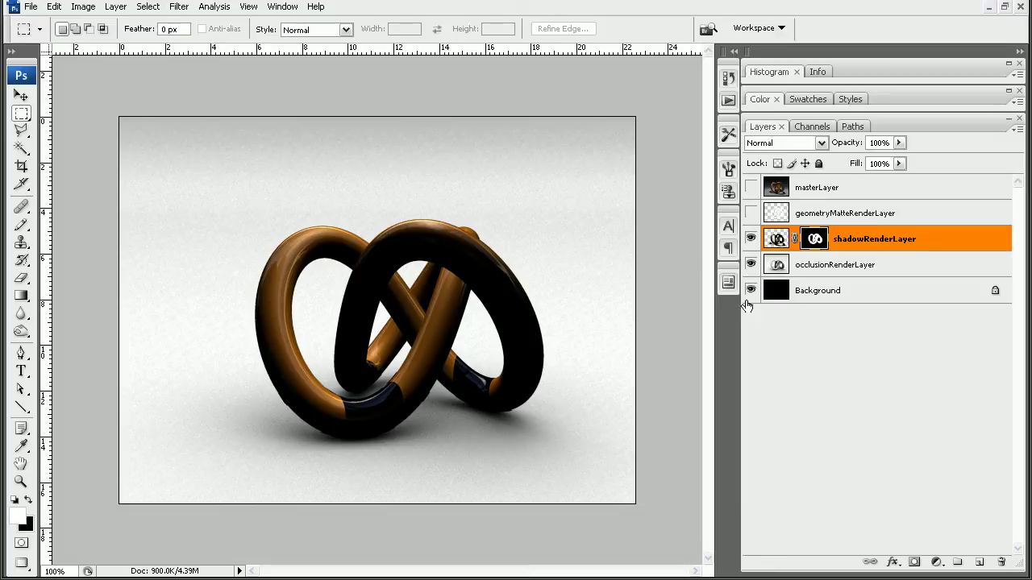
alt+click(814, 240)
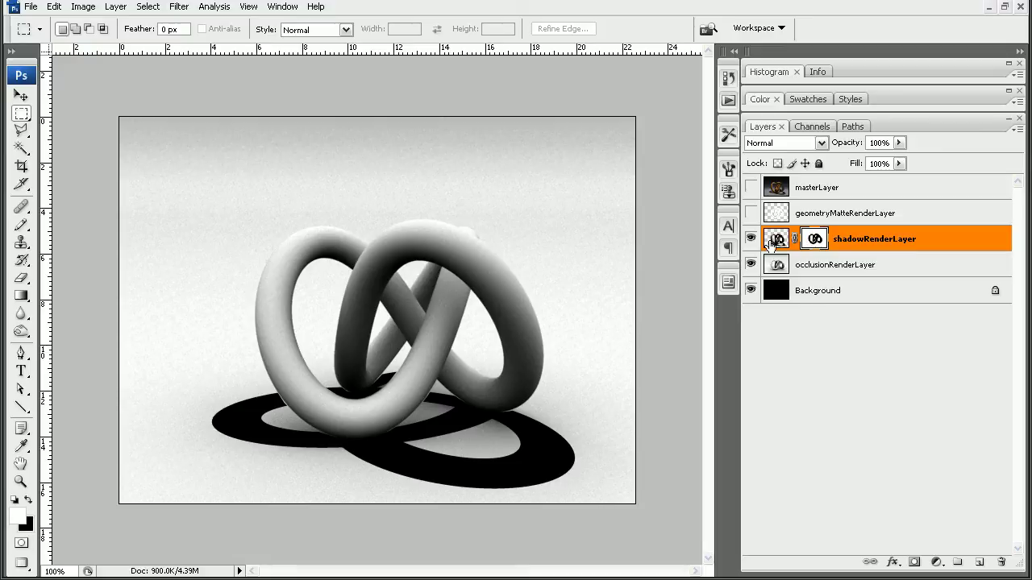
Reduce the opacity of shadowRenderLayer to 62% to lighten the ground shadow.
click(777, 240)
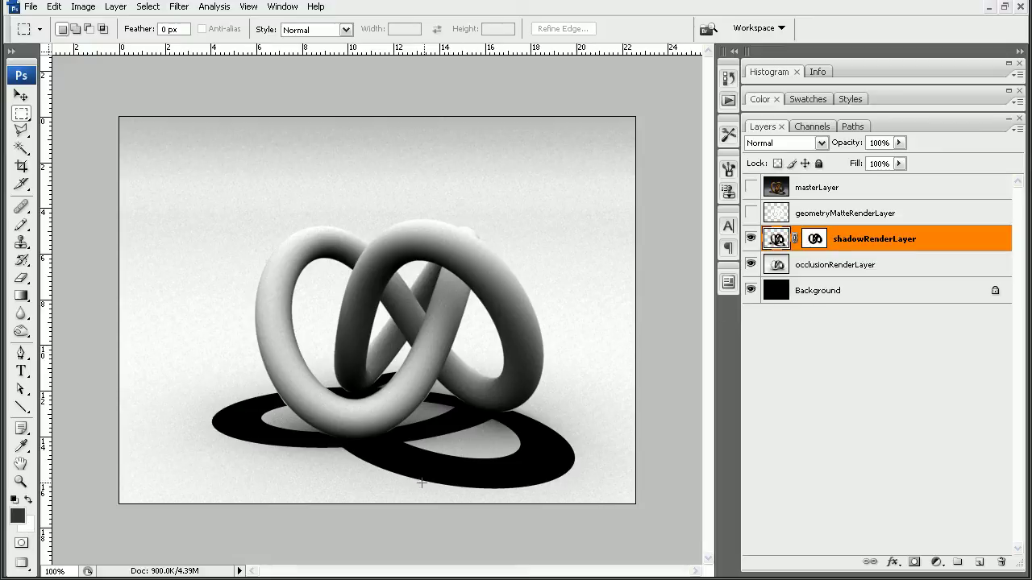
click(847, 269)
click(778, 242)
click(898, 143)
drag(879, 156, 856, 163)
click(835, 268)
click(855, 238)
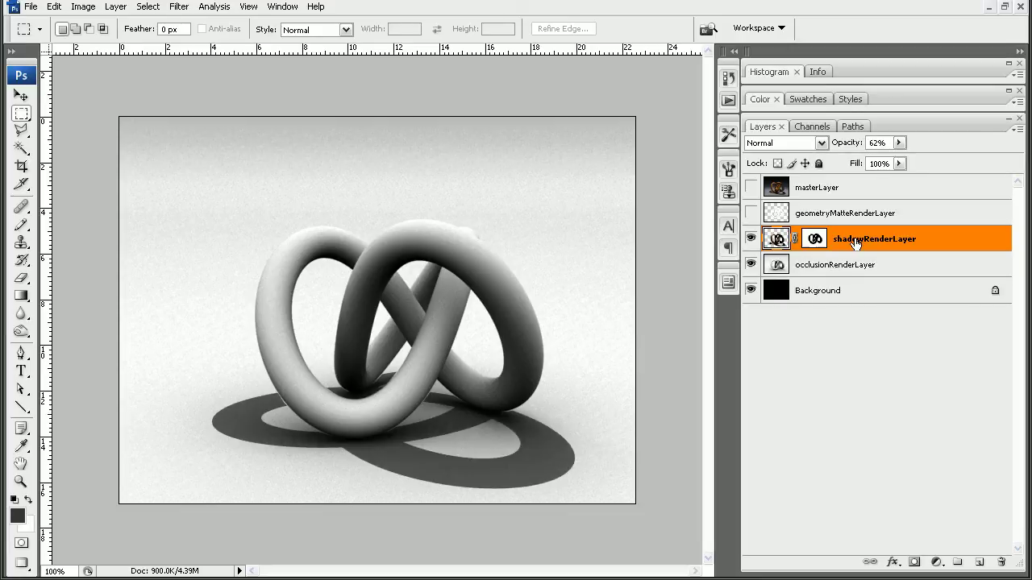